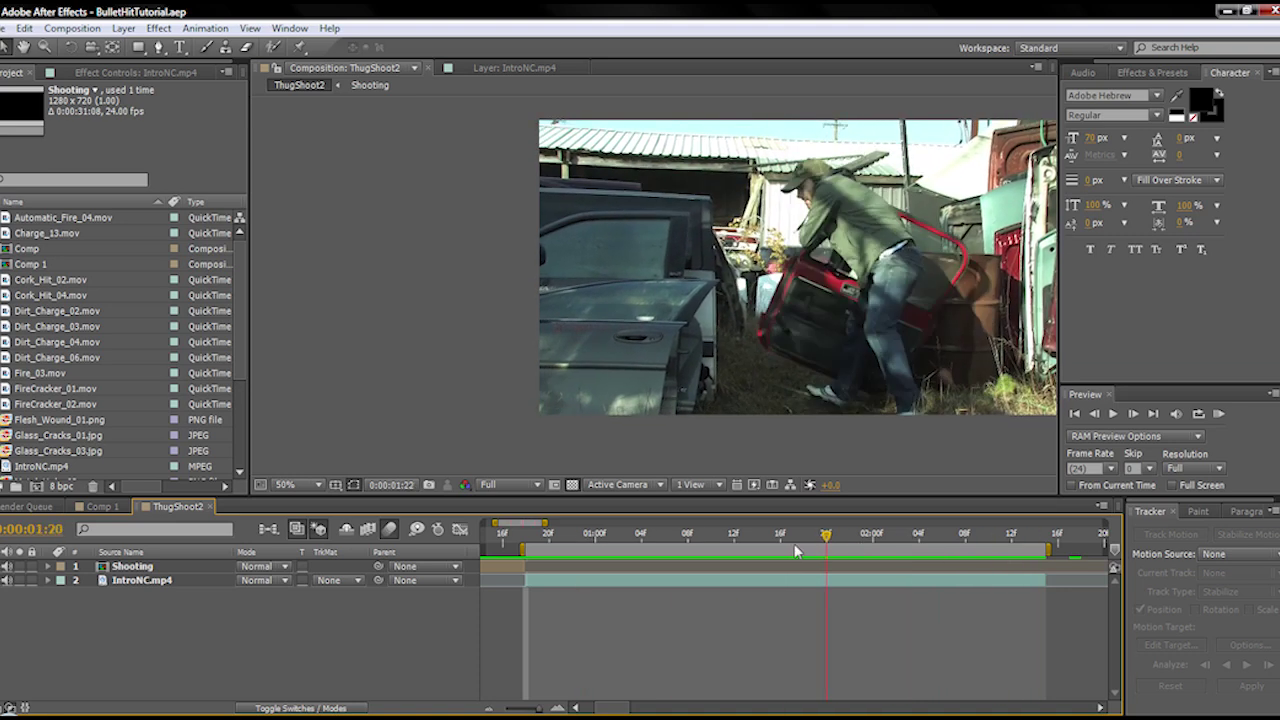
Step: Try placing Windshield_Hit_05.mov in ThugShoot2 at 0:00:00:20, scaled down over the car's side window, and preview it against the moving shot
key("KP_0")
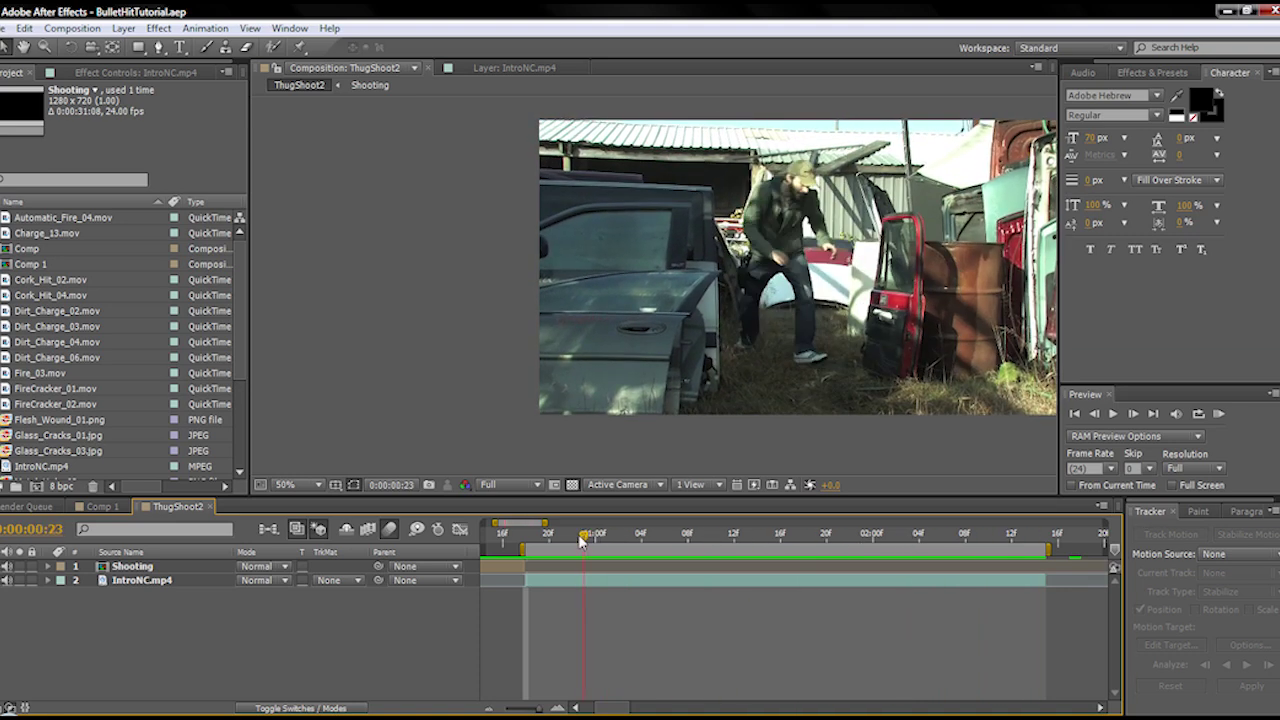
left_click(60, 296)
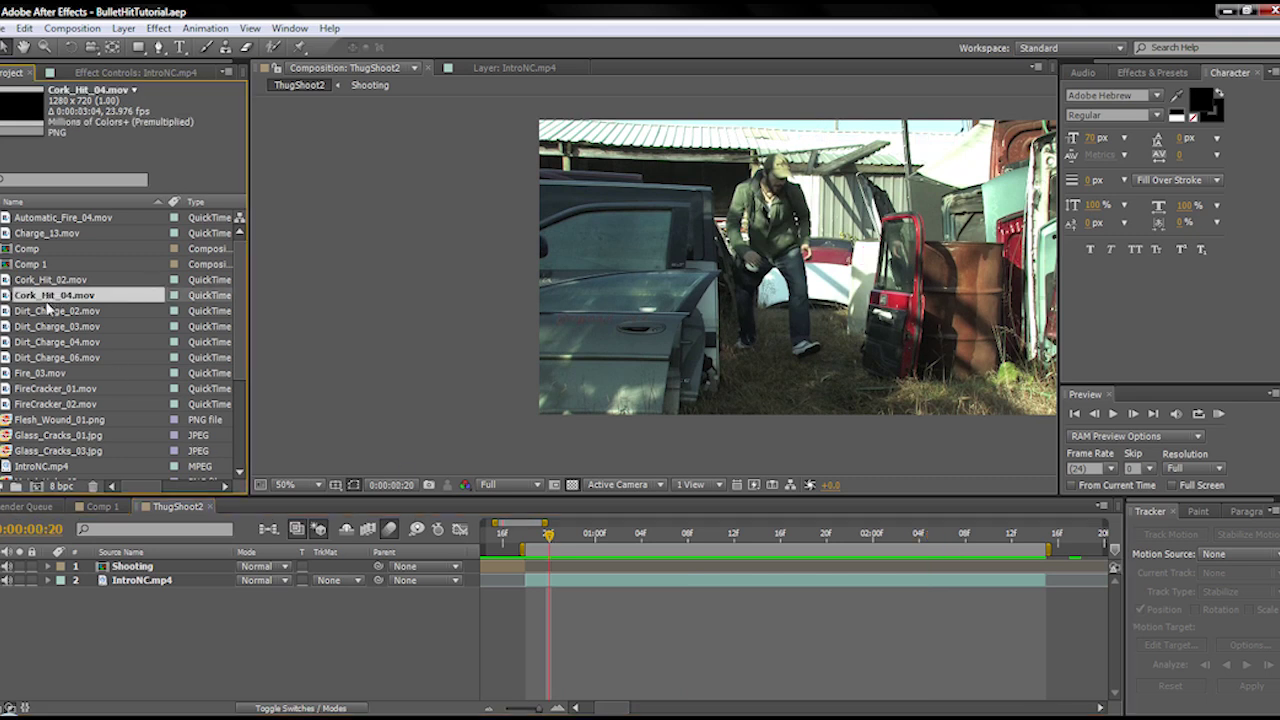
scroll(60, 400, "down", 5)
left_click_drag(60, 419, 661, 226)
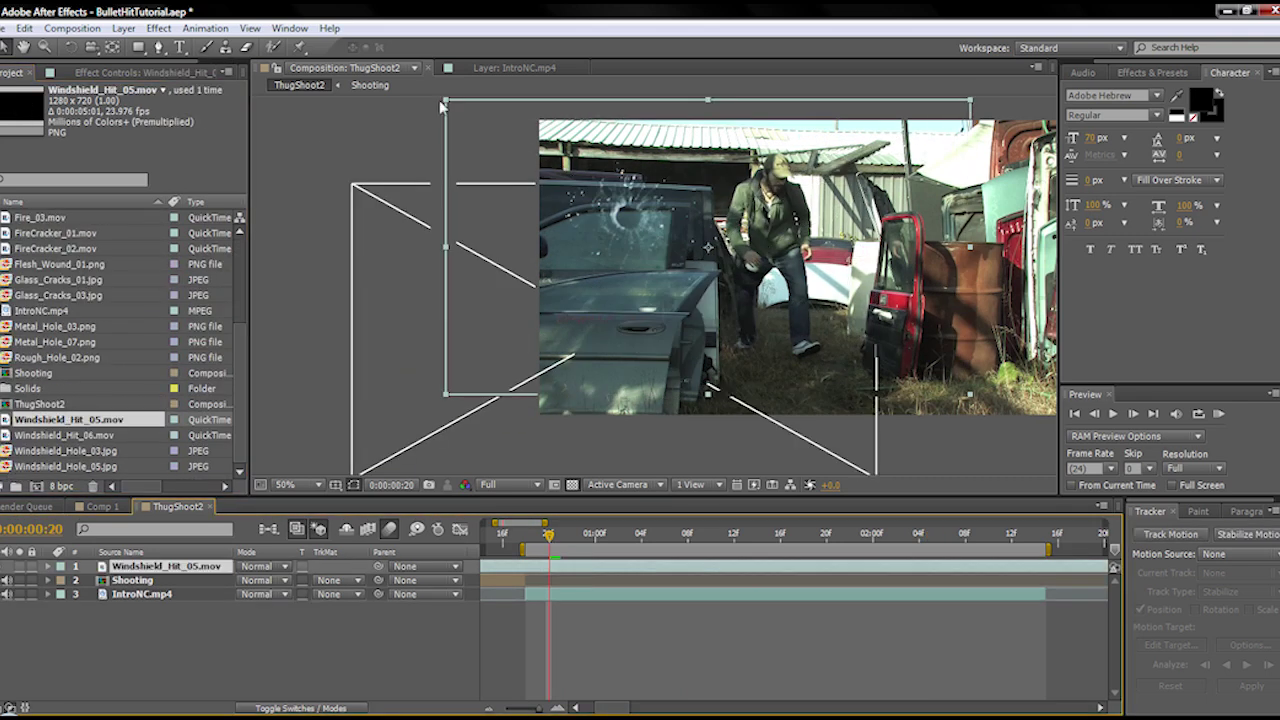
left_click_drag(452, 112, 647, 241)
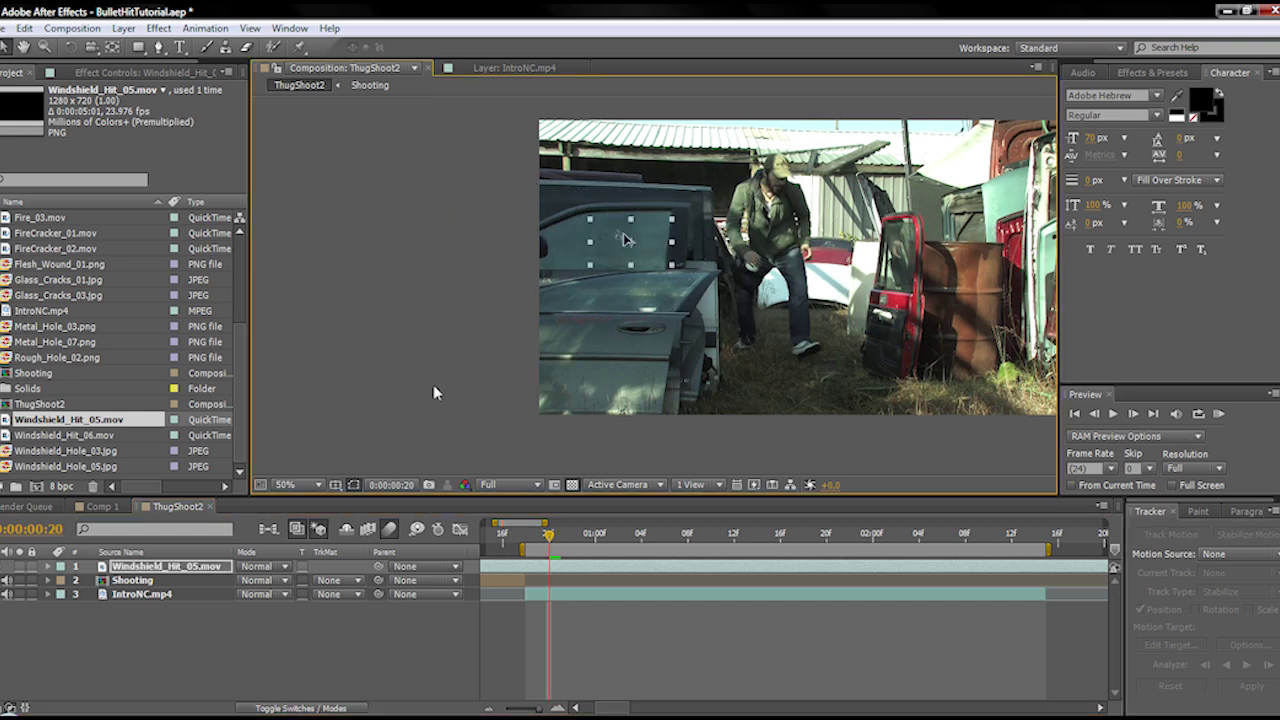
mouse_move(549, 536)
left_mouse_down()
mouse_move(947, 531)
mouse_move(530, 537)
mouse_move(870, 540)
mouse_move(530, 560)
mouse_move(548, 560)
left_mouse_up()
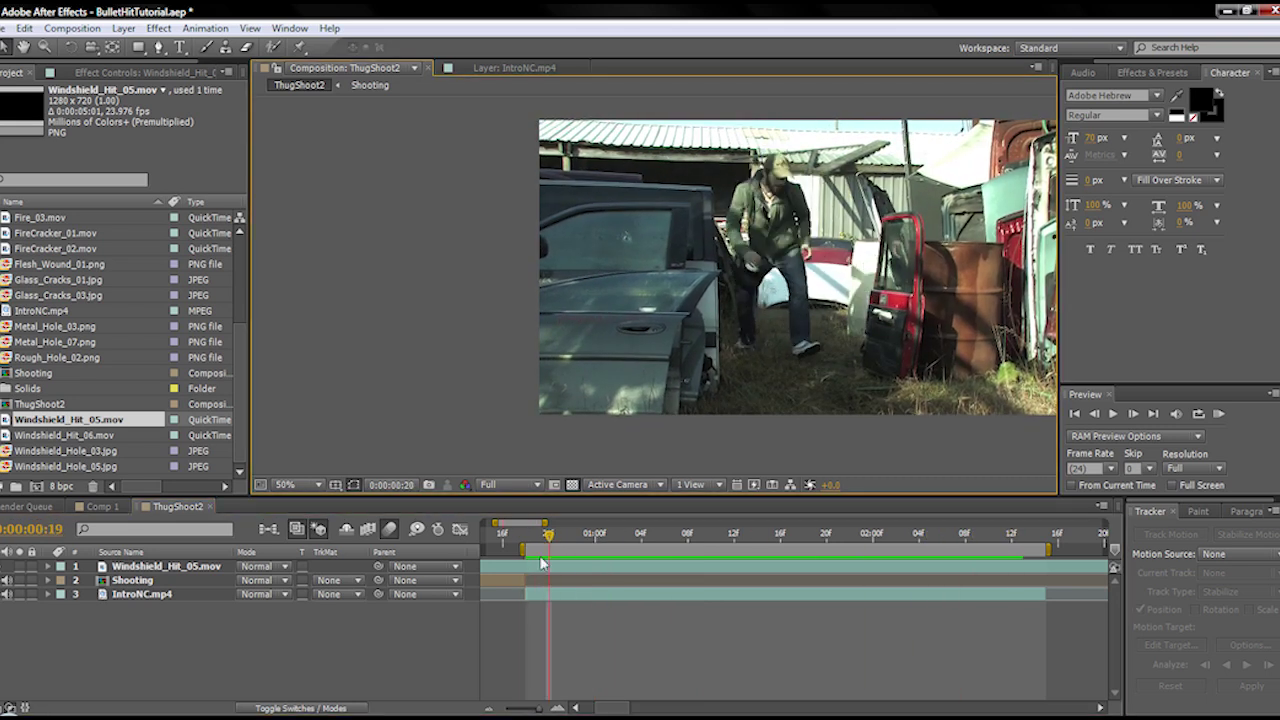
Step: Delete the Windshield_Hit_05.mov layer from the composition and return to 0:00:00:18
left_click(622, 236)
key("Page_Up")
key("Delete")
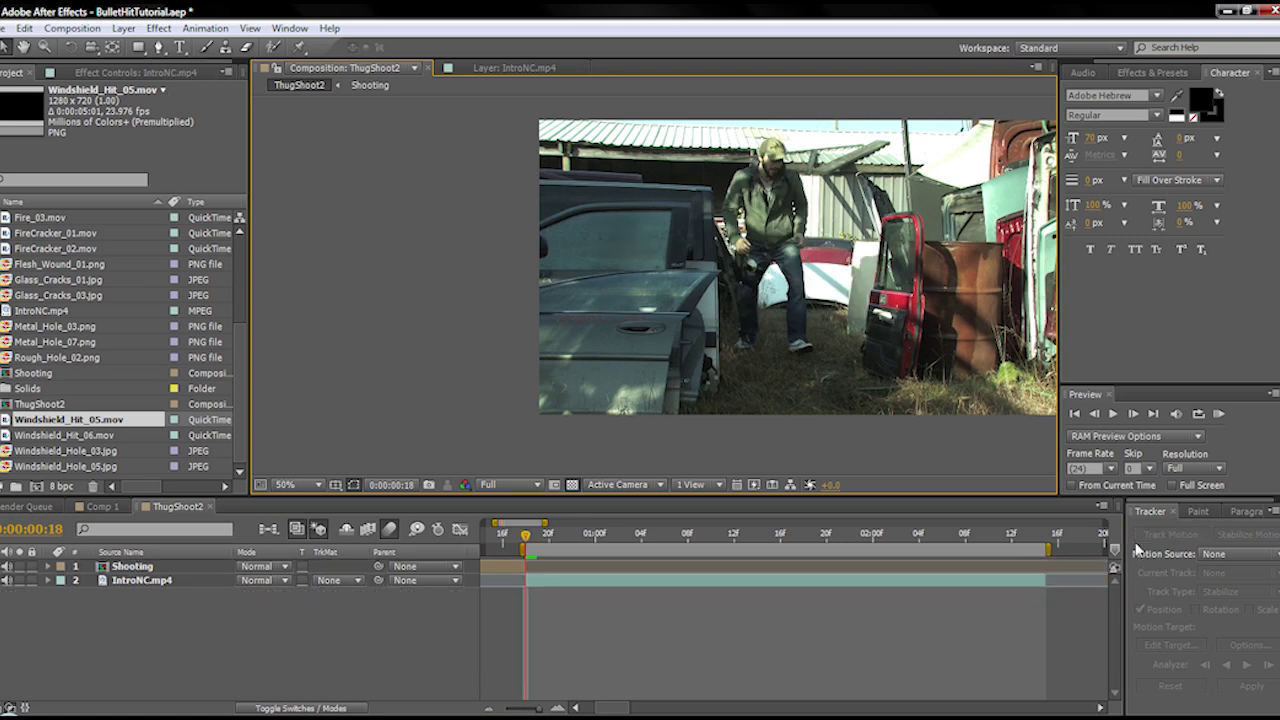
Step: Start a motion track on the IntroNC.mp4 layer from 0:00:00:18, with the full frame fitted in the viewer
left_click(567, 589)
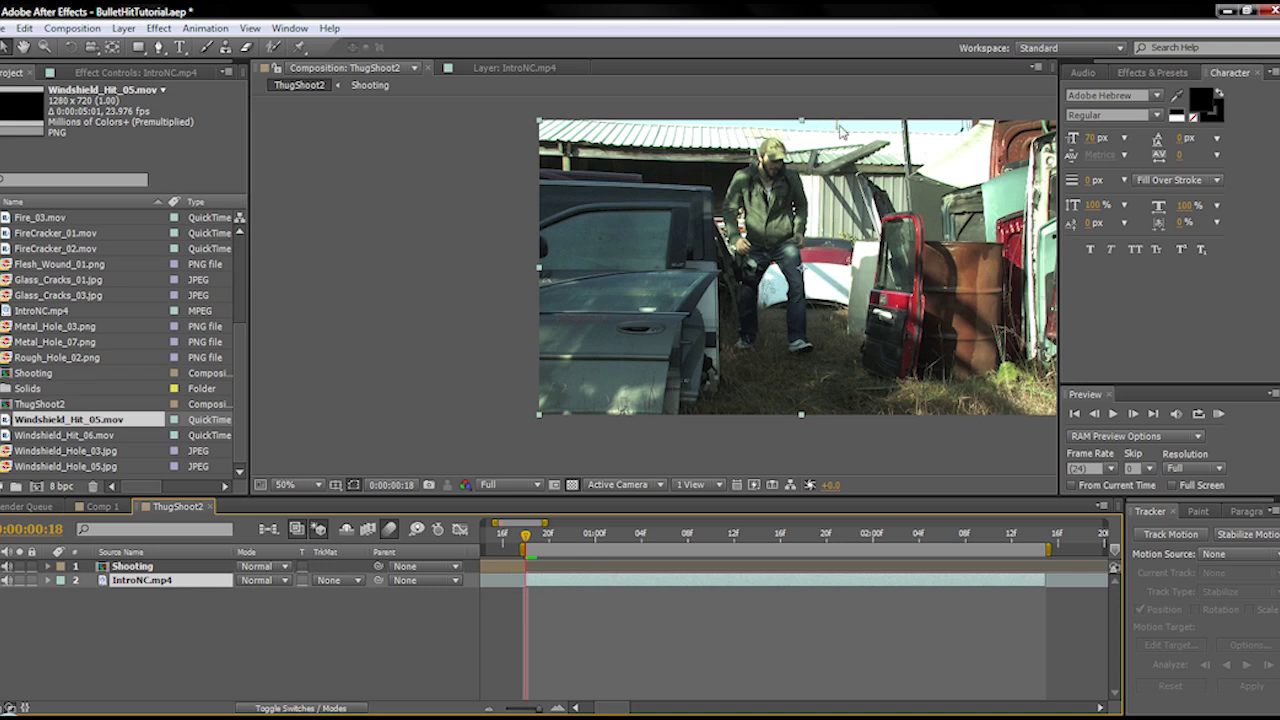
left_click(315, 486)
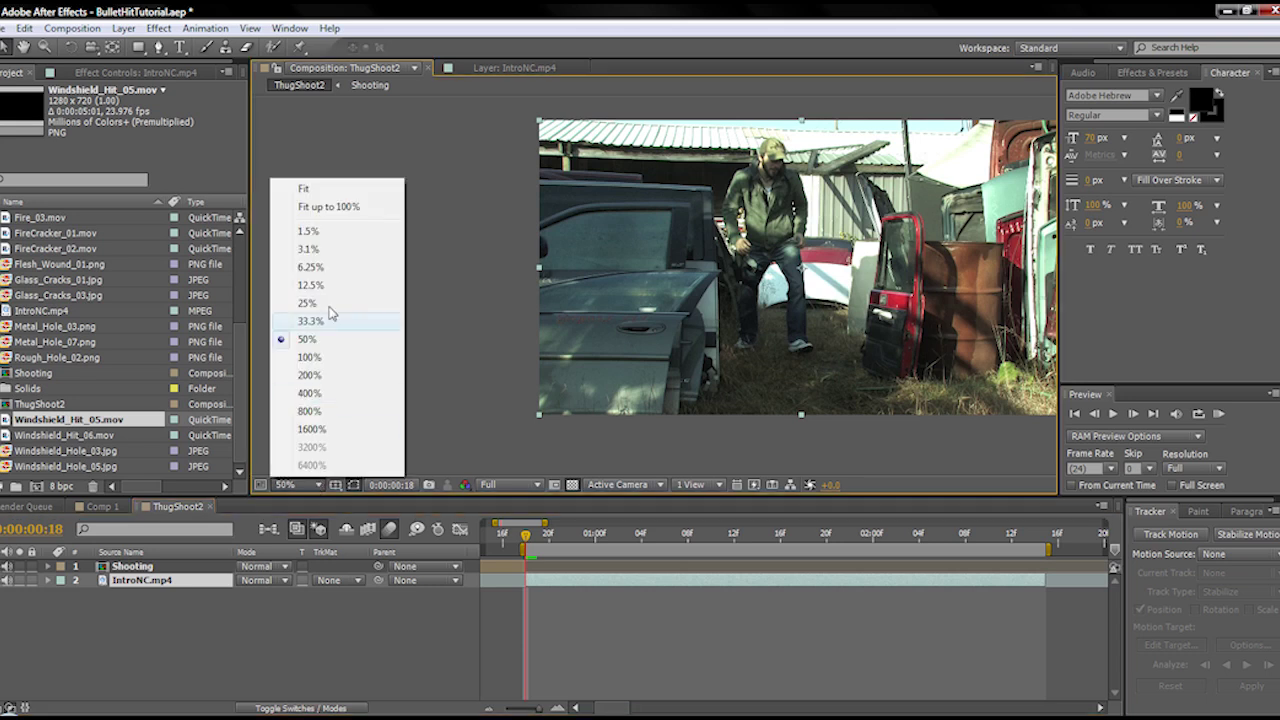
left_click(330, 206)
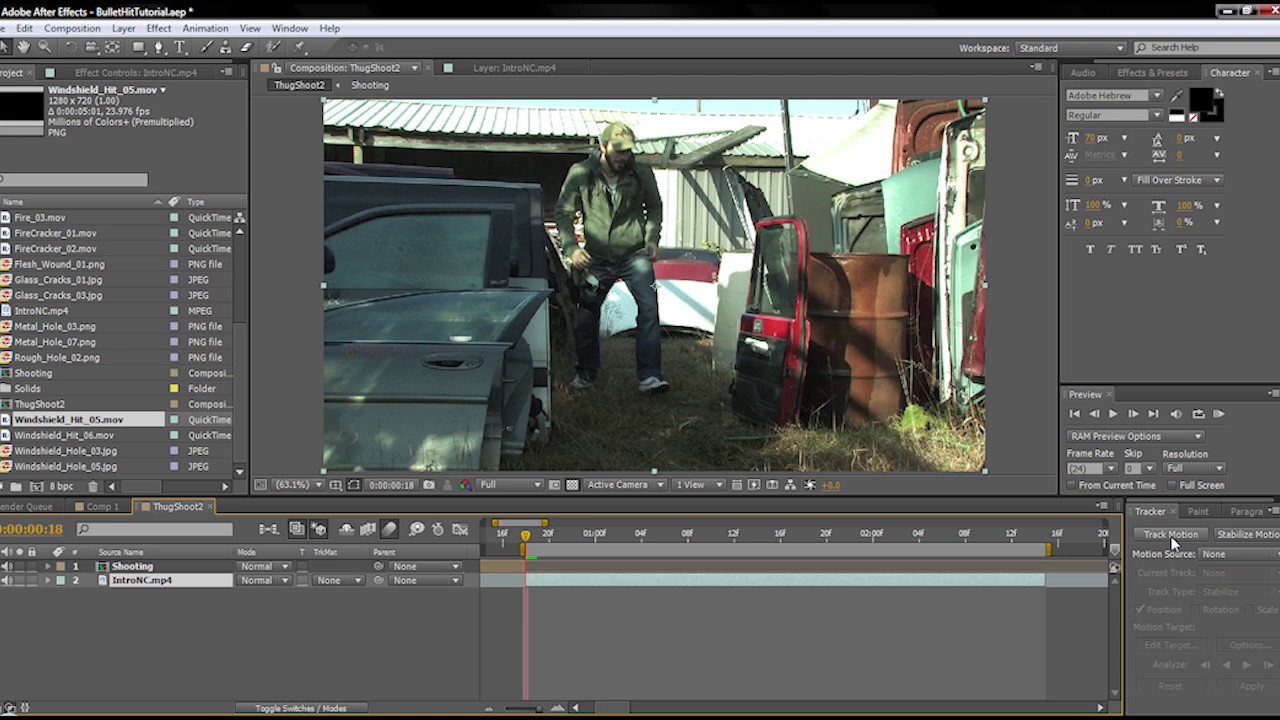
left_click(290, 28)
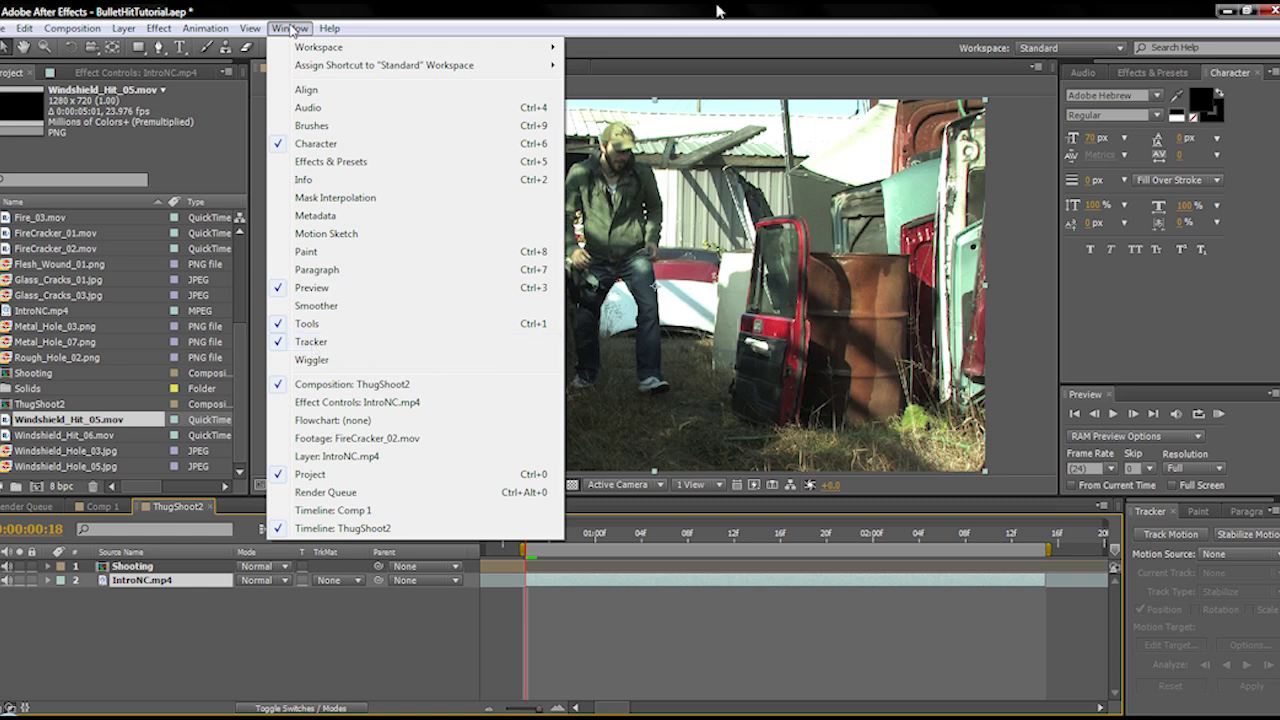
left_click(311, 341)
left_click(1170, 535)
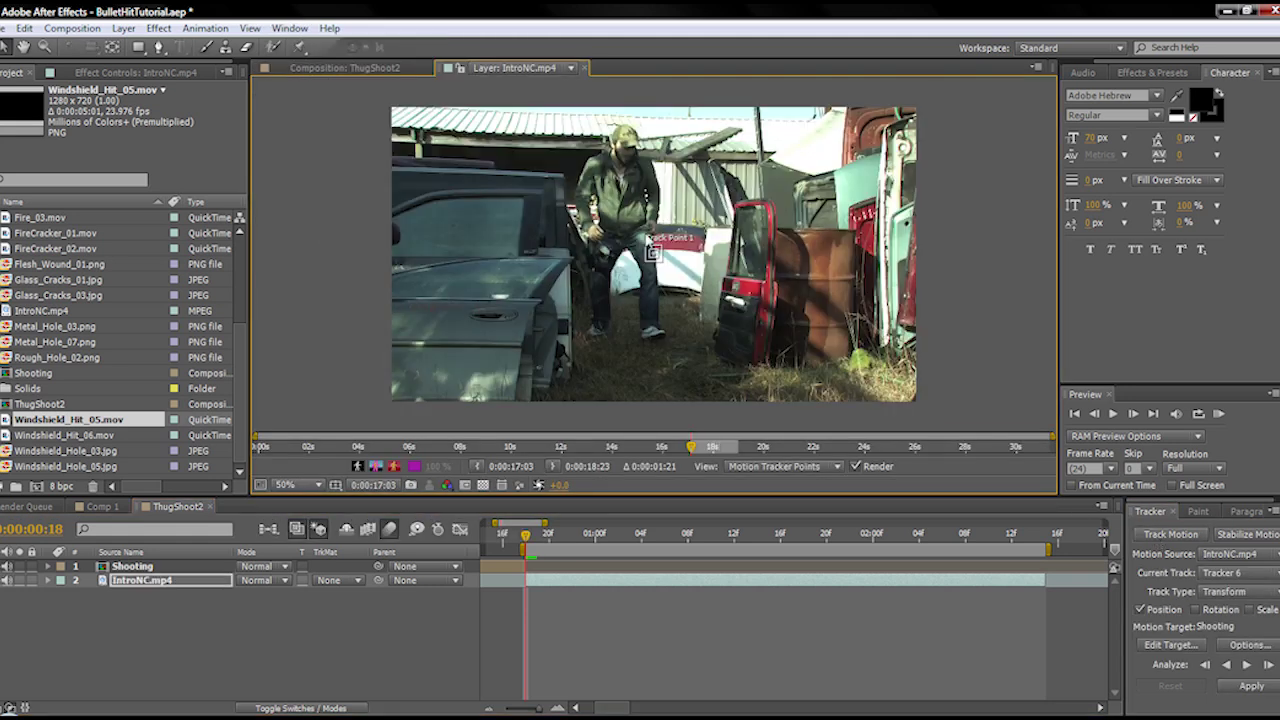
Step: Place Track Point 1 on the dark pillar beside the car window's lower corner and analyze the clip forward
scroll(652, 252, "up", 2)
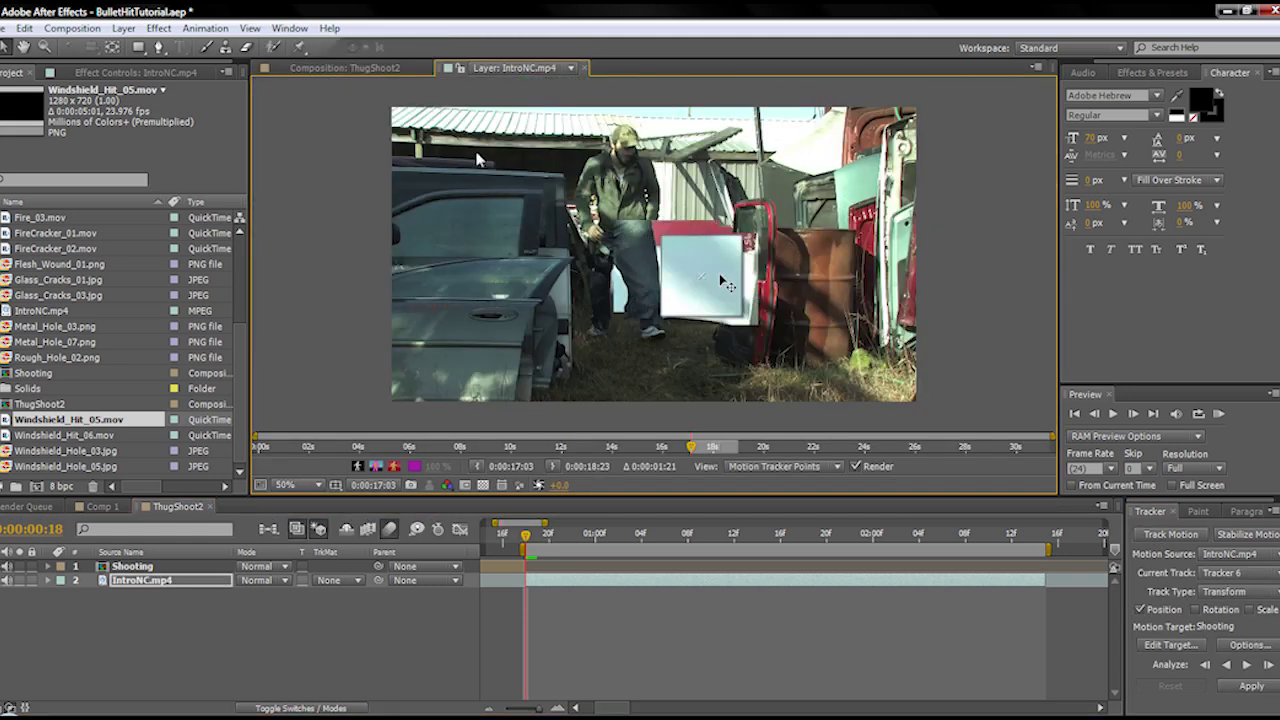
left_click_drag(672, 265, 427, 262)
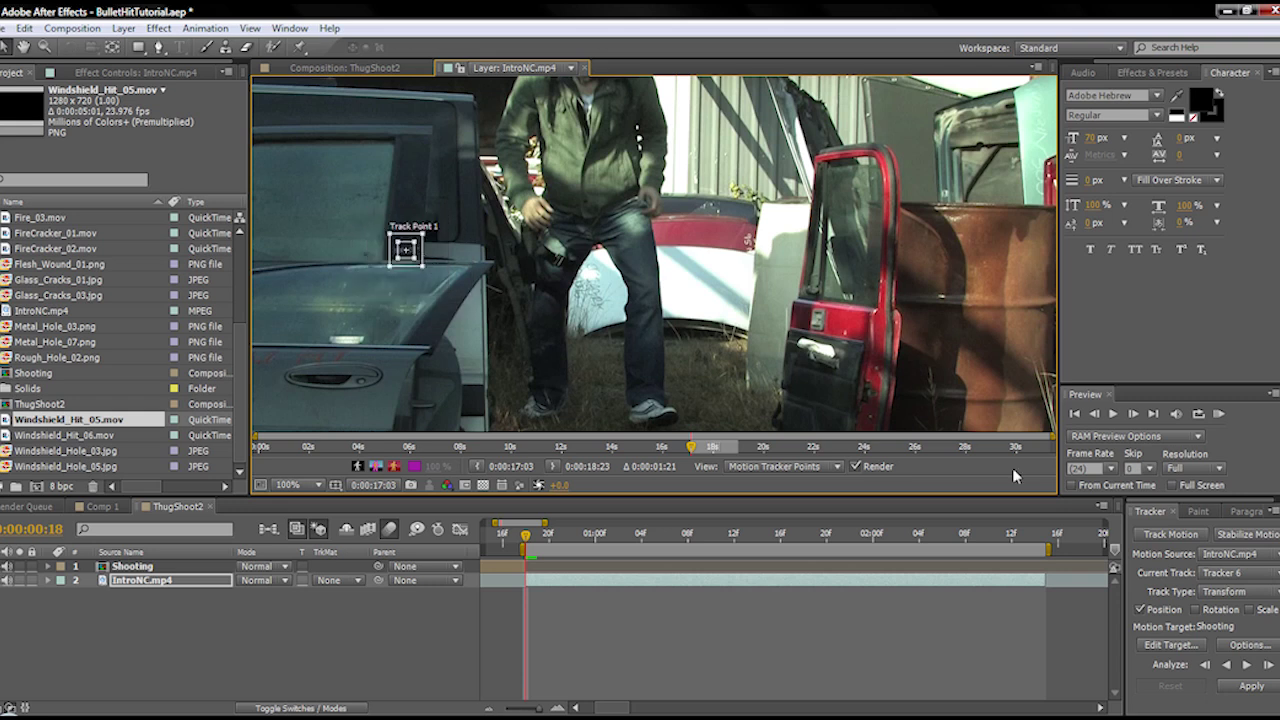
left_click(1246, 666)
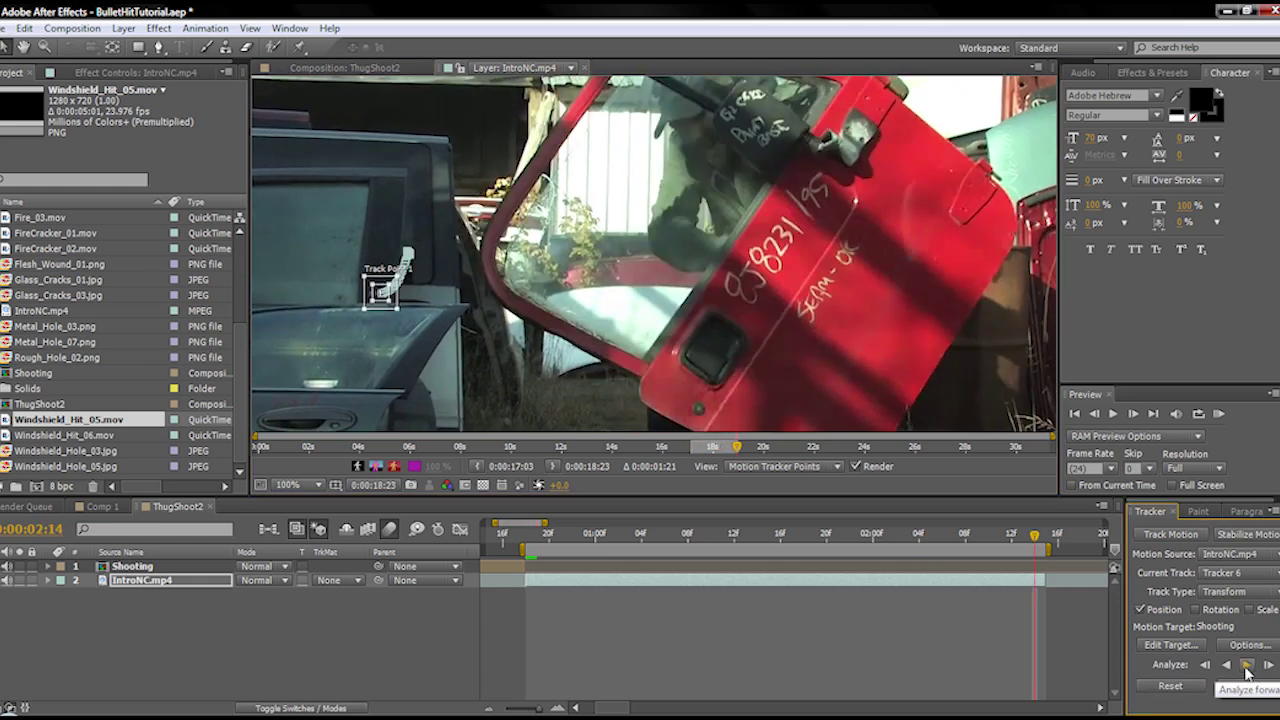
Step: Check the track point's path against the car, try moving the point towards the hood corner at 0:00:01:23, and undo the move
scroll(362, 293, "up", 1)
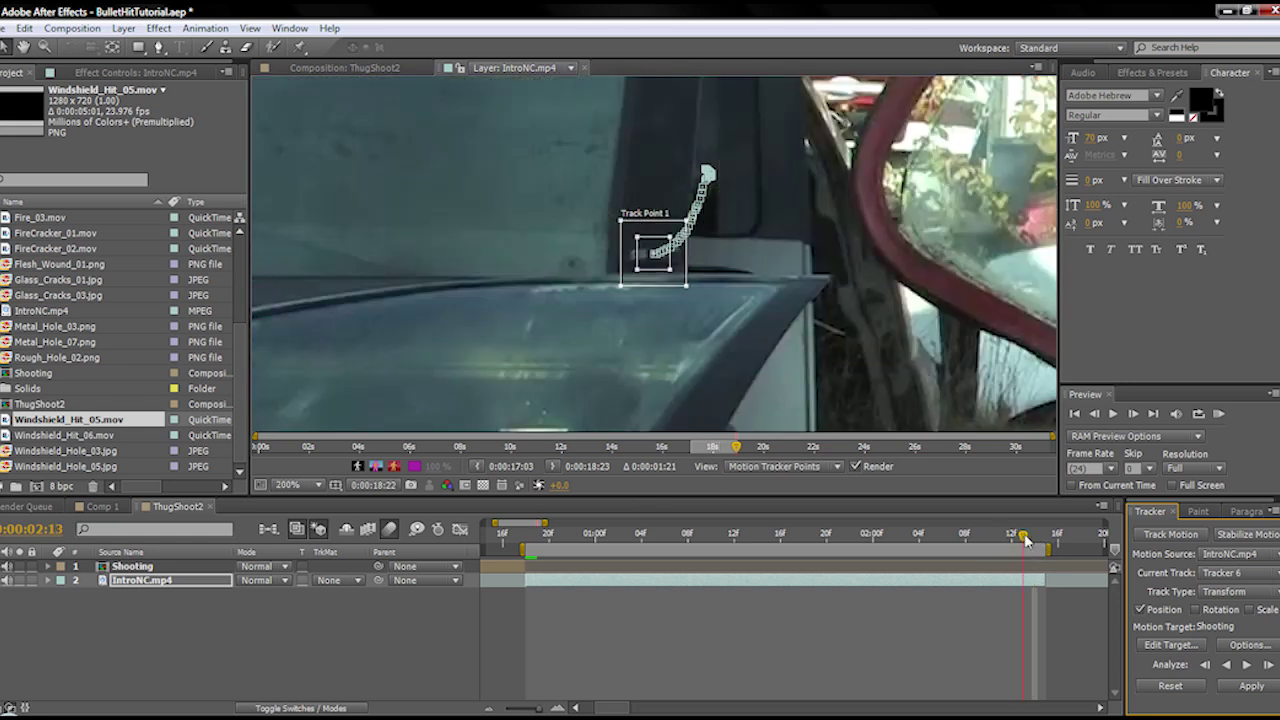
left_click_drag(1025, 540, 872, 526)
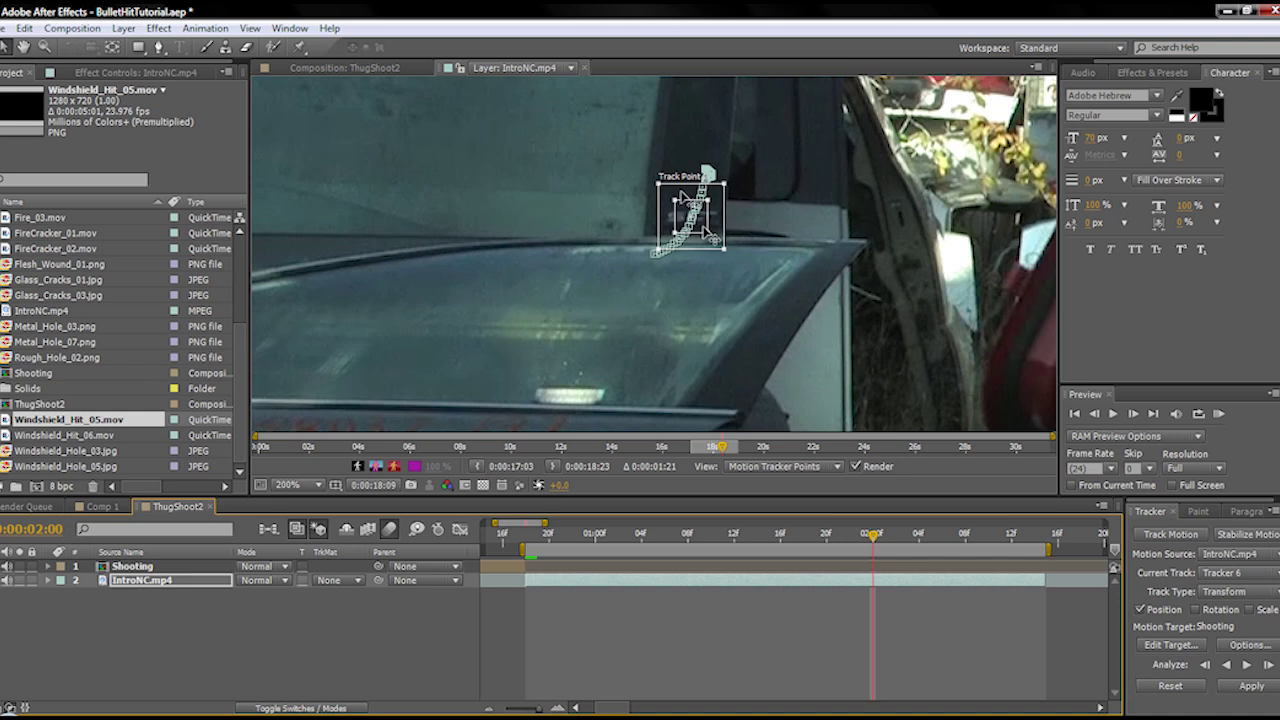
key("Page_Up")
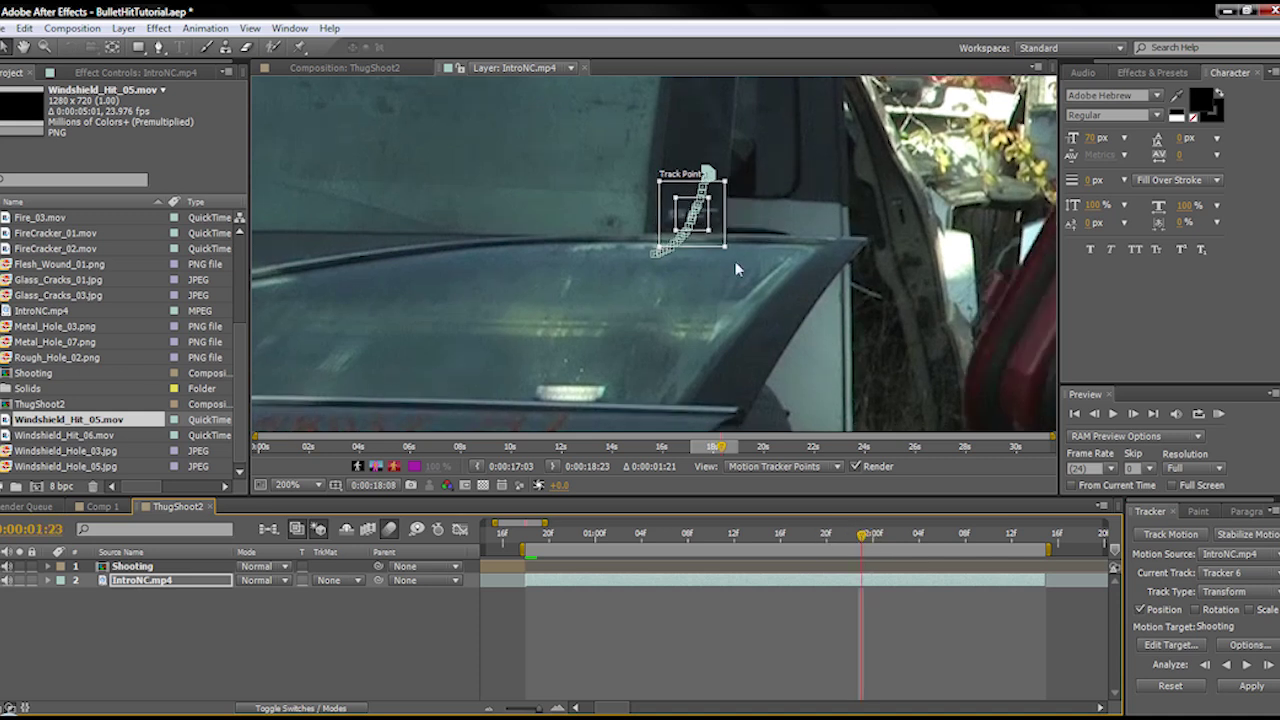
left_click_drag(681, 197, 793, 219)
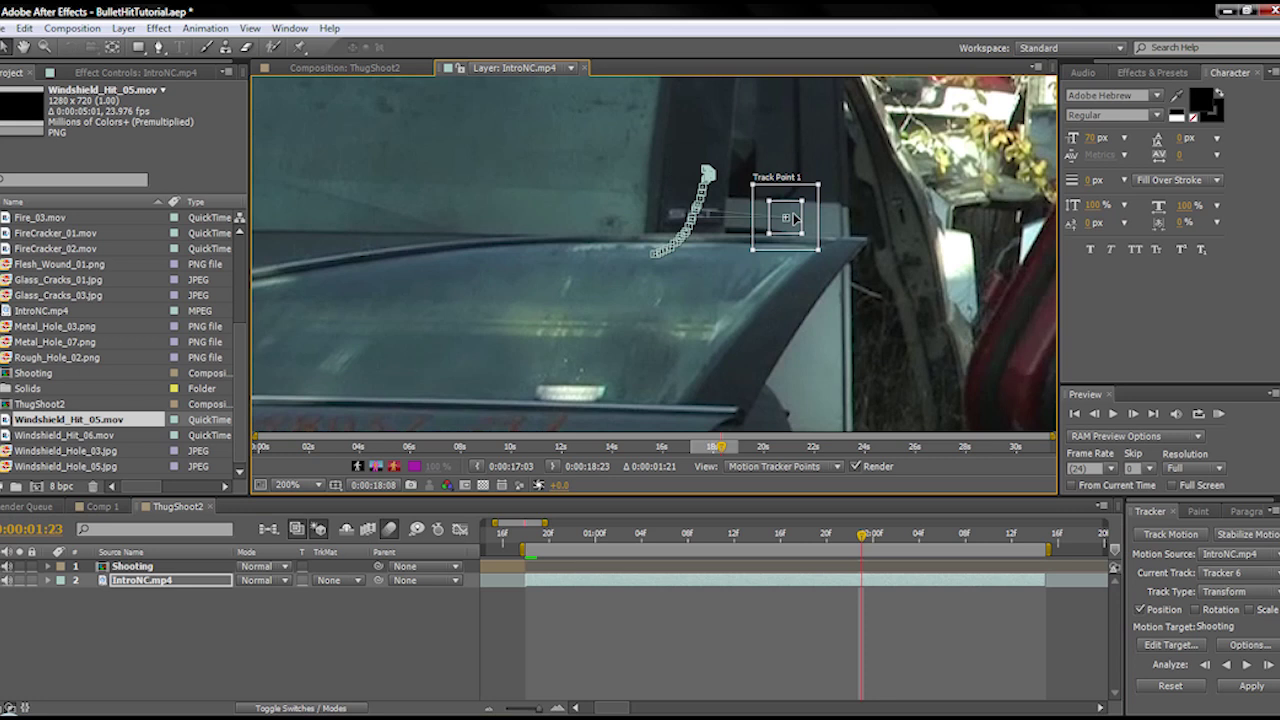
key("ctrl+z")
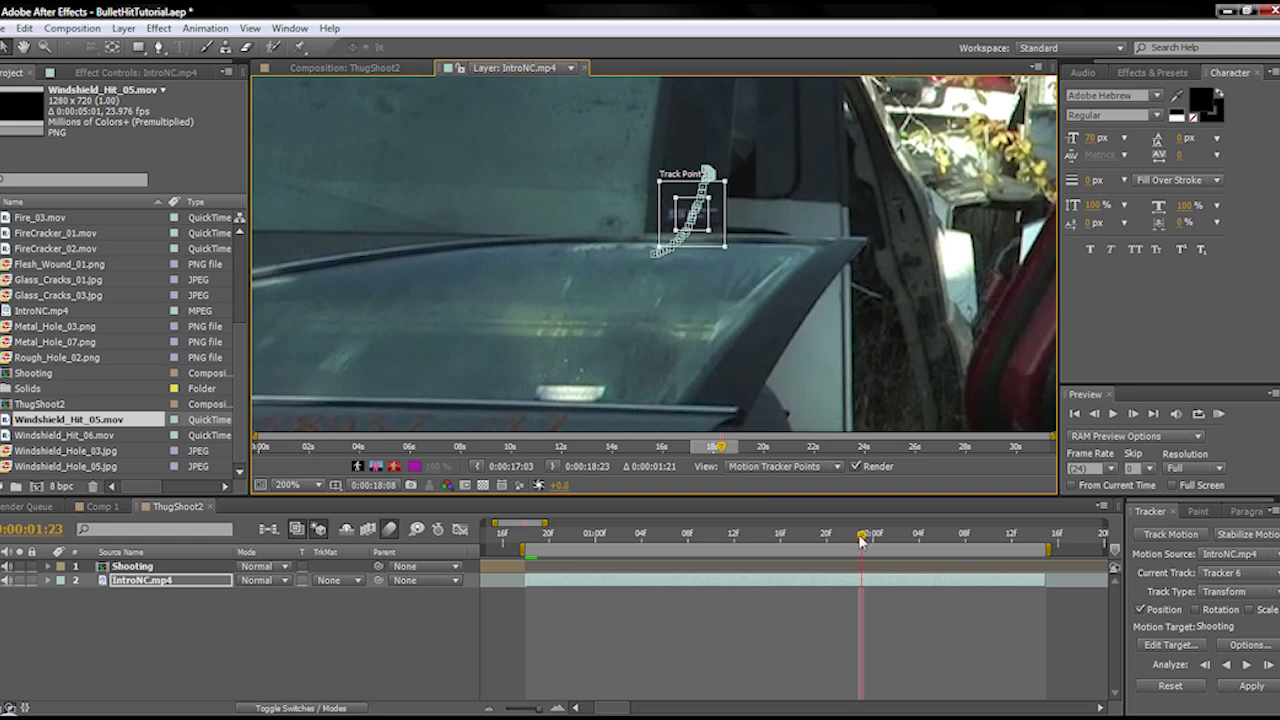
Step: Return to the start of the IntroNC.mp4 layer at 0:00:00:18 and add a new null object
key("i")
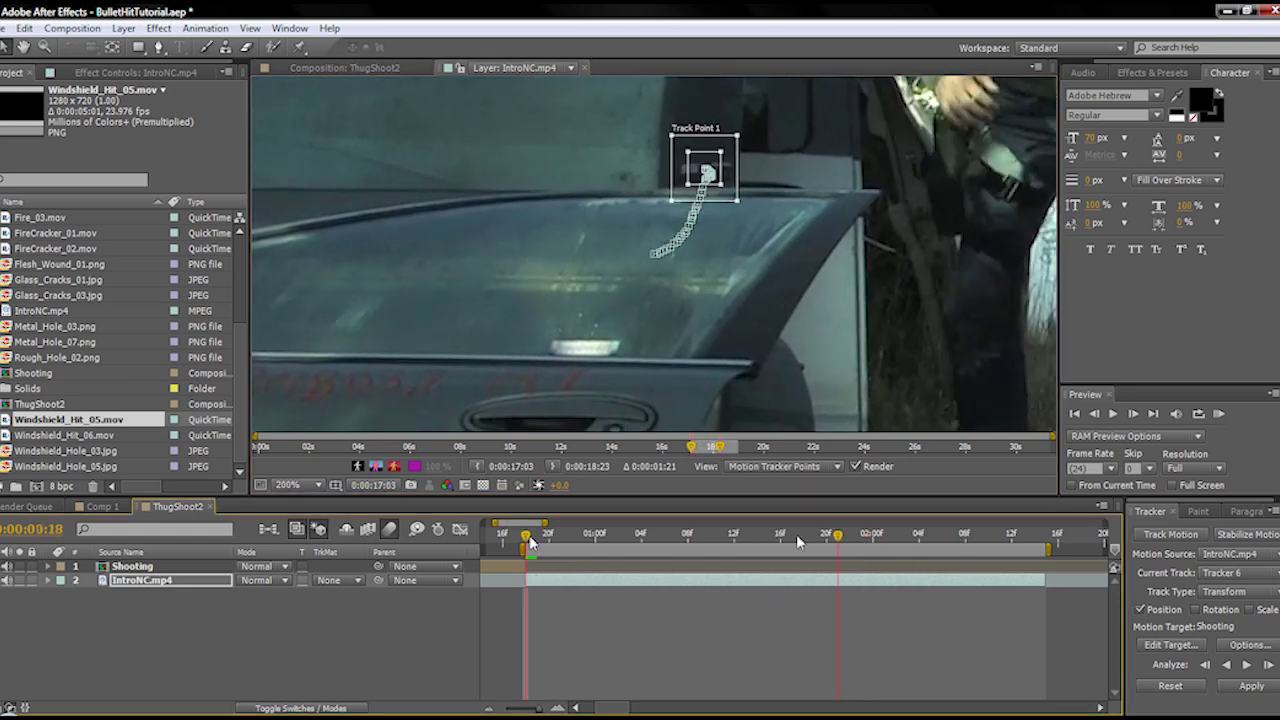
scroll(710, 157, "down", 2)
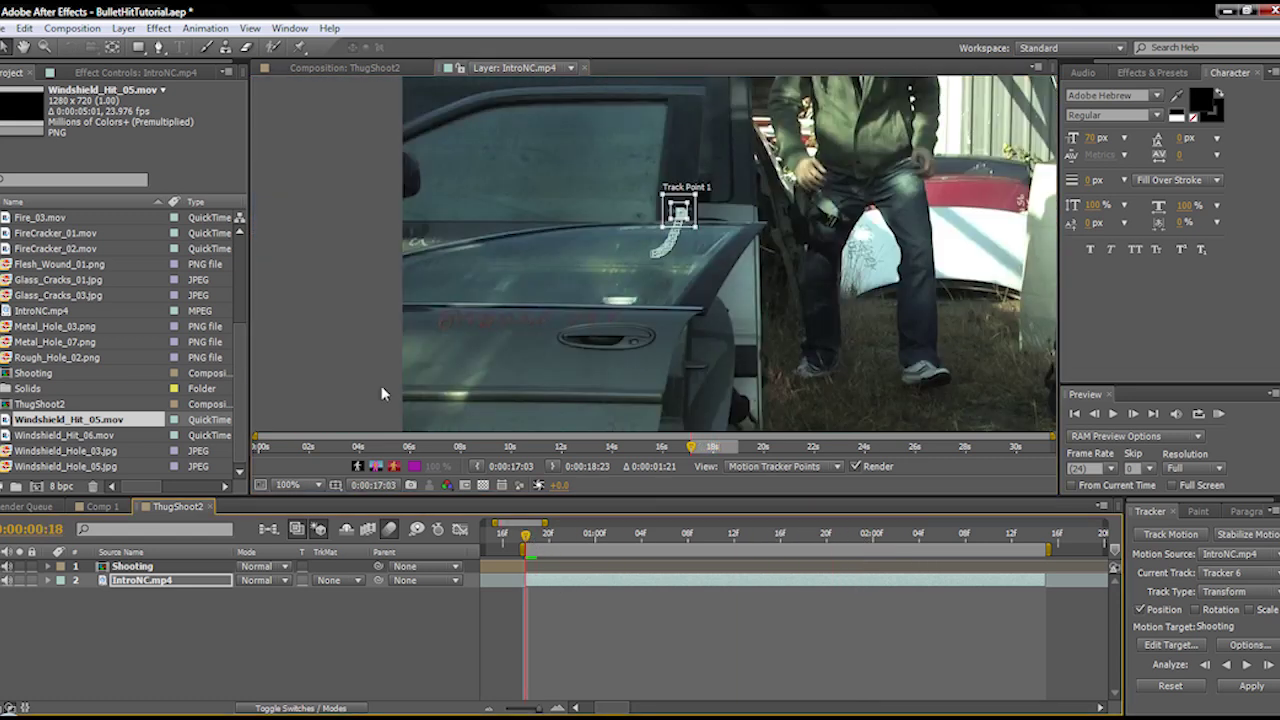
left_click(316, 484)
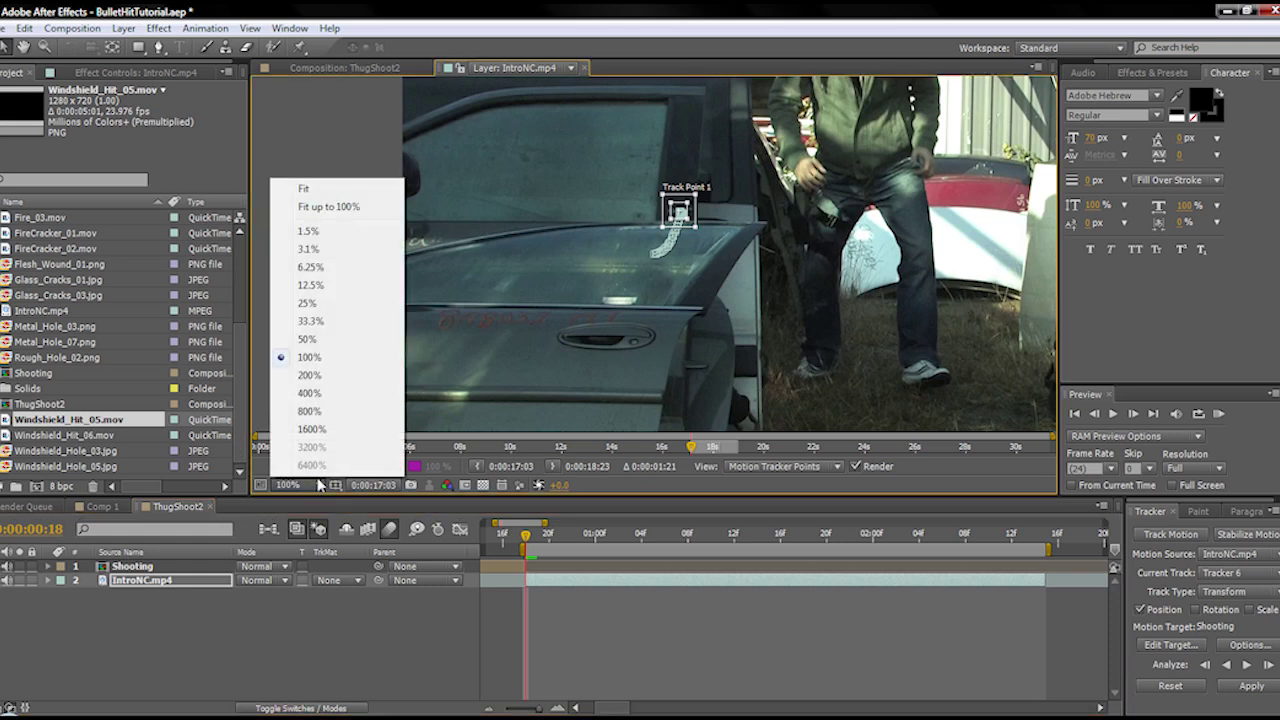
left_click(340, 207)
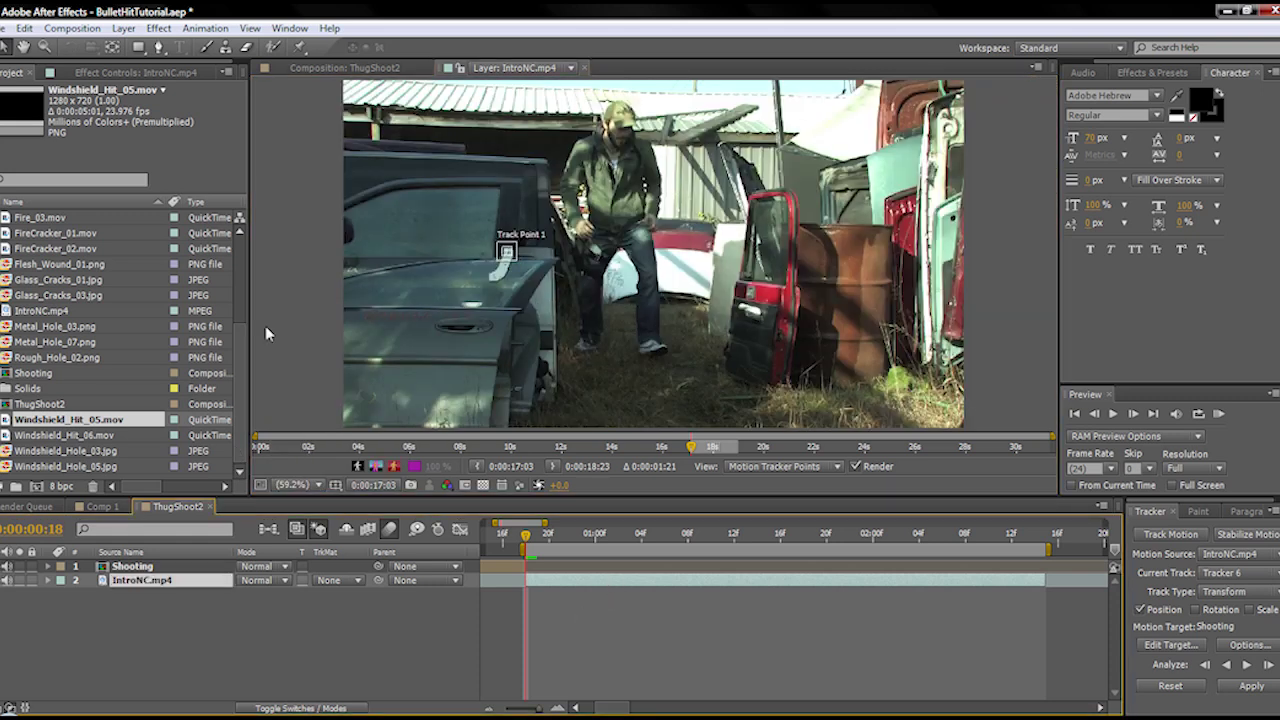
left_click(124, 28)
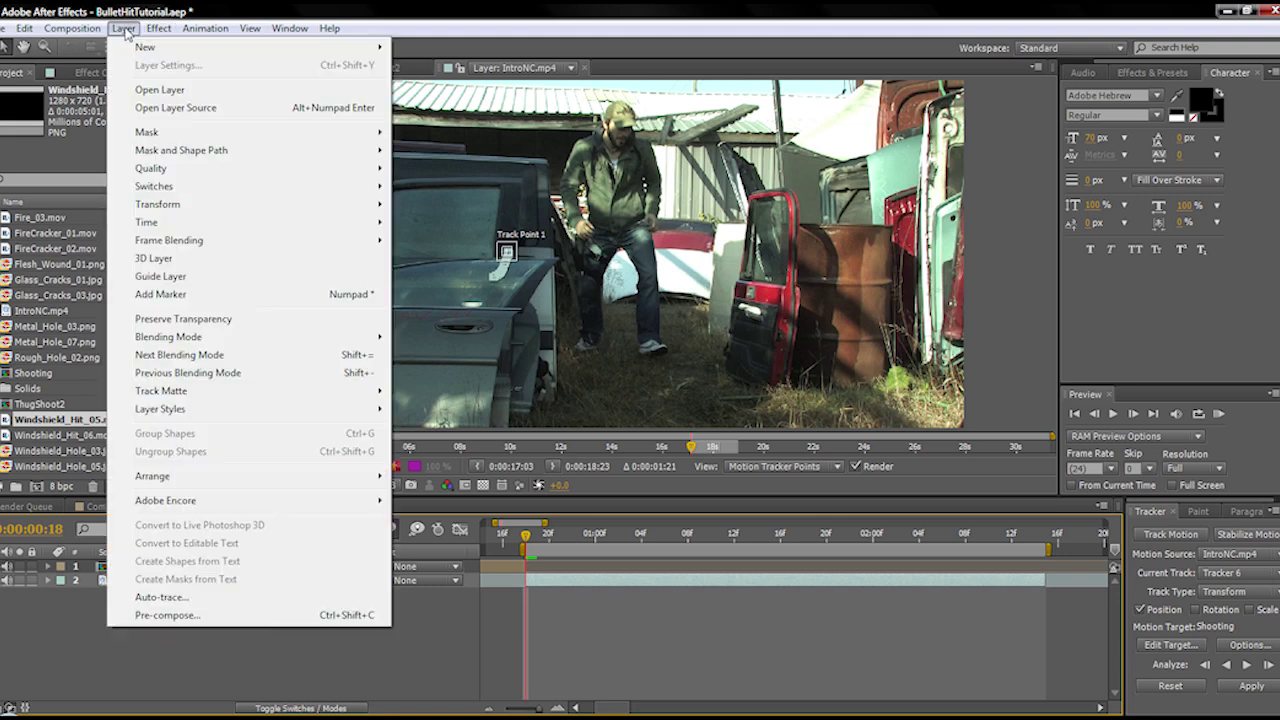
mouse_move(143, 34)
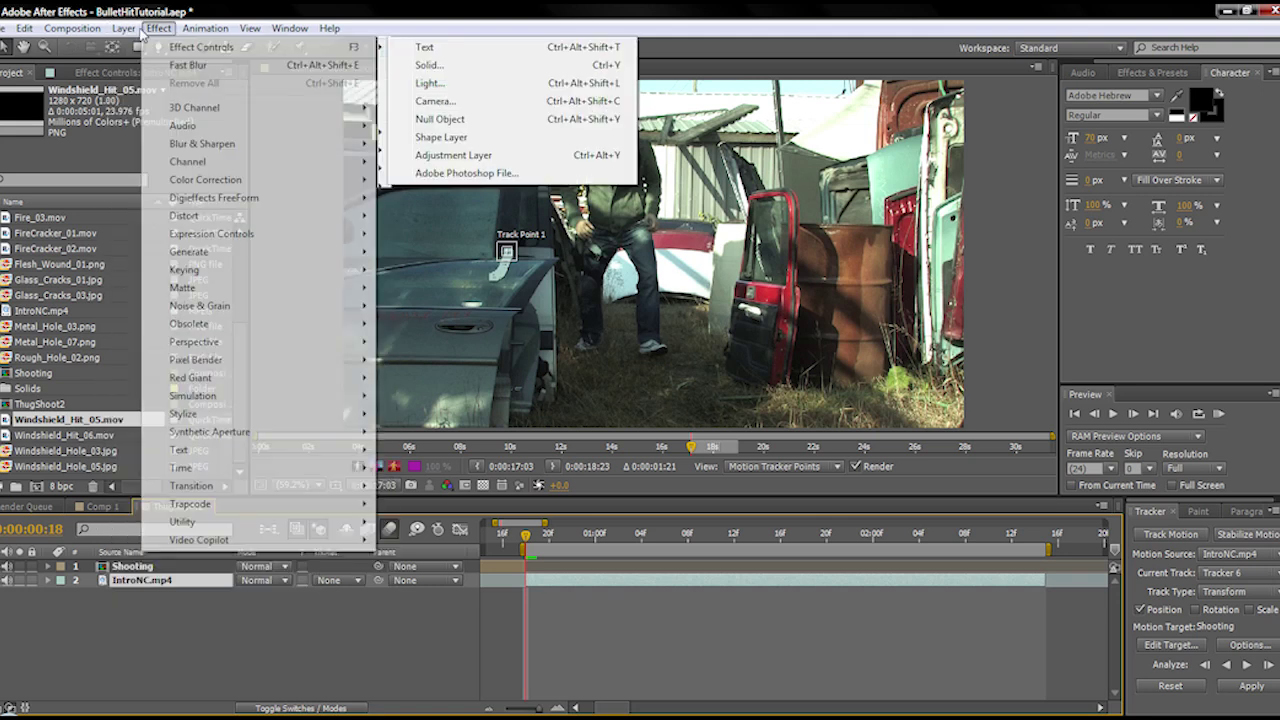
mouse_move(172, 50)
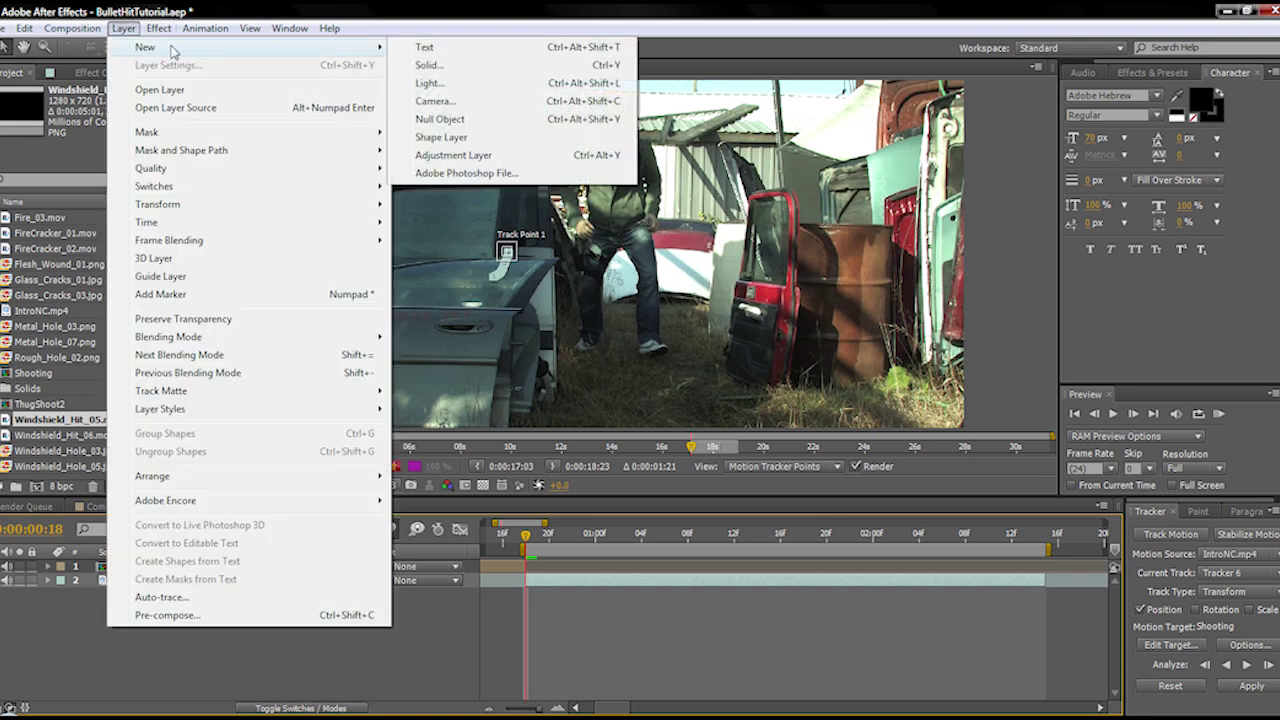
left_click(440, 119)
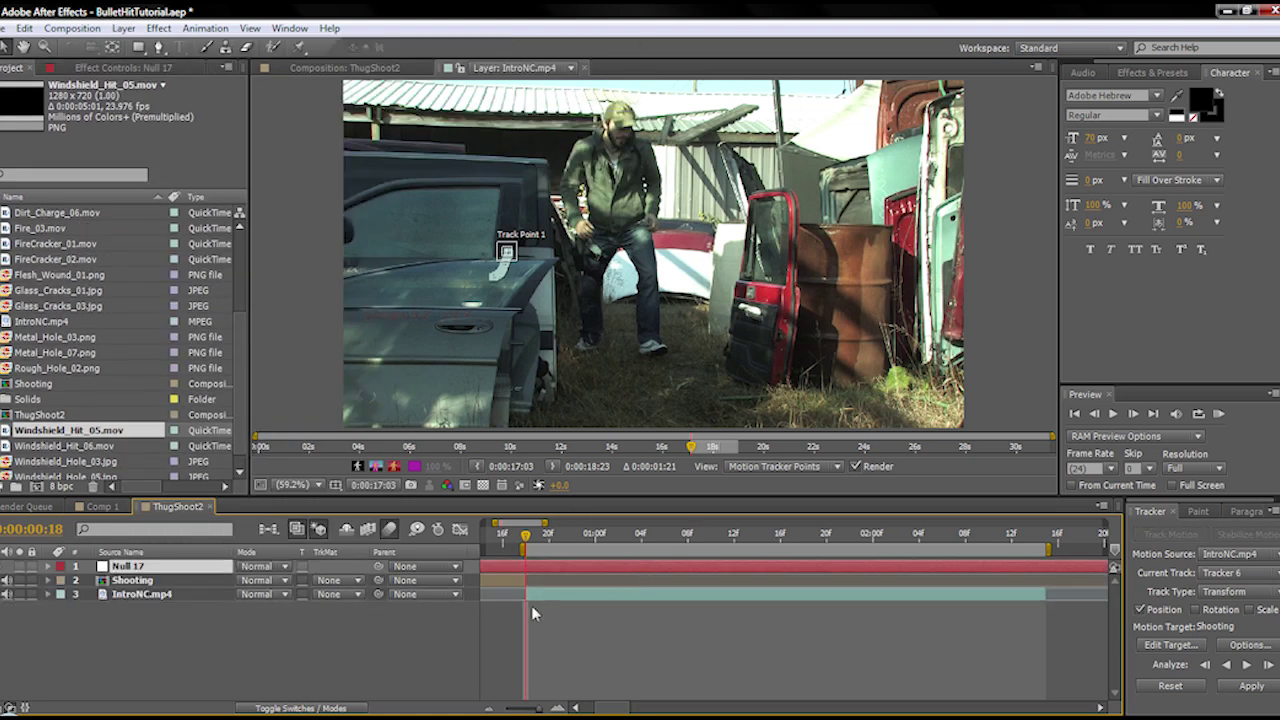
Step: Set the tracker's motion target to the Null 17 layer and apply the tracking data to the X and Y dimensions
left_click(1172, 645)
left_click(677, 345)
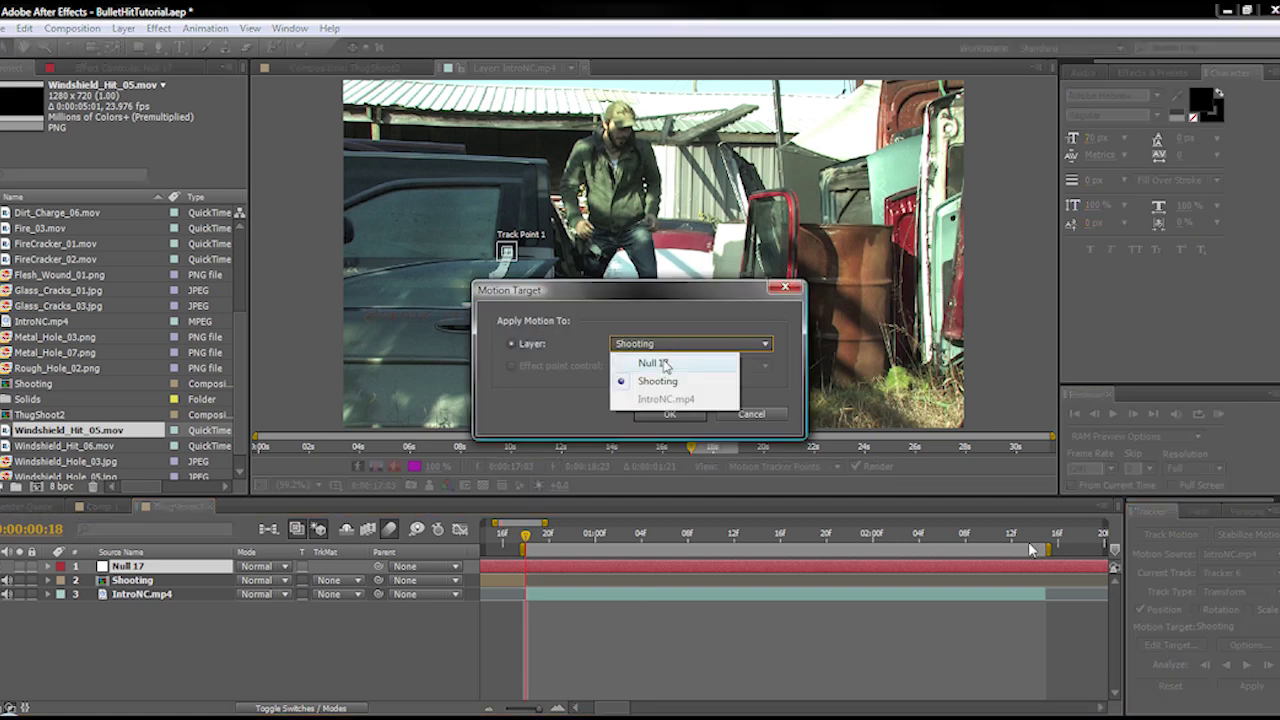
left_click(653, 363)
left_click(669, 414)
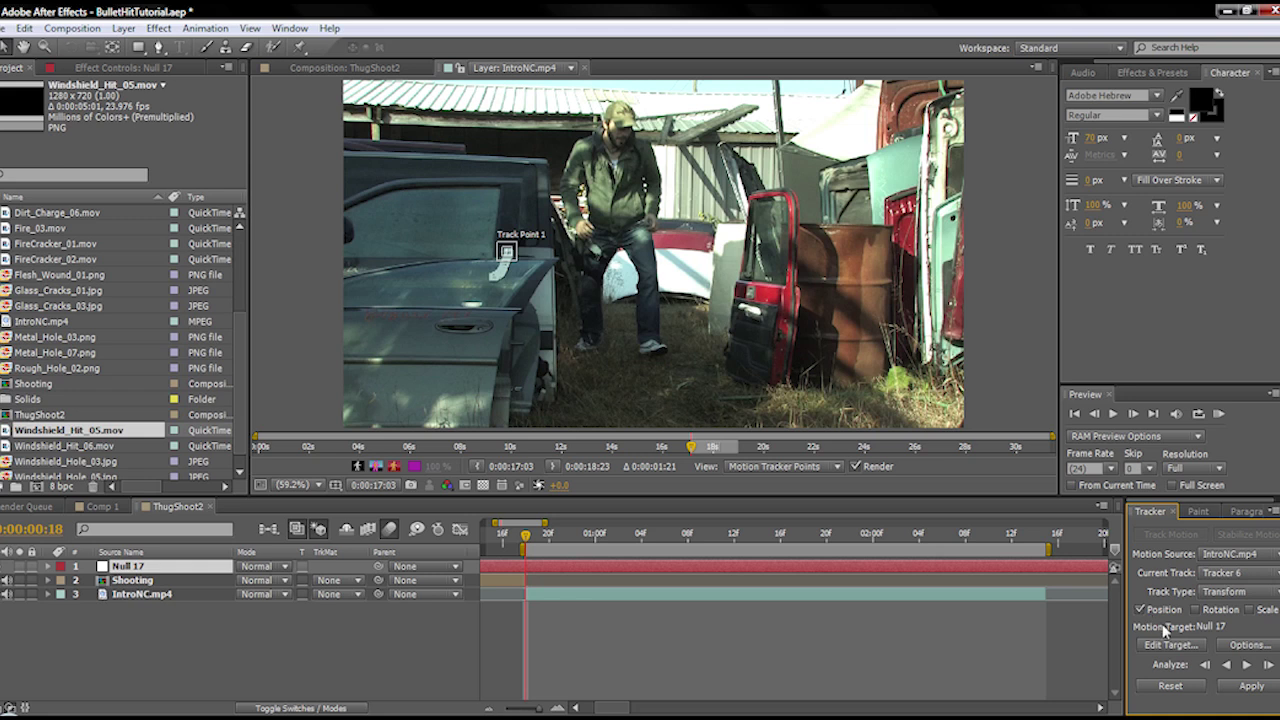
left_click(1185, 646)
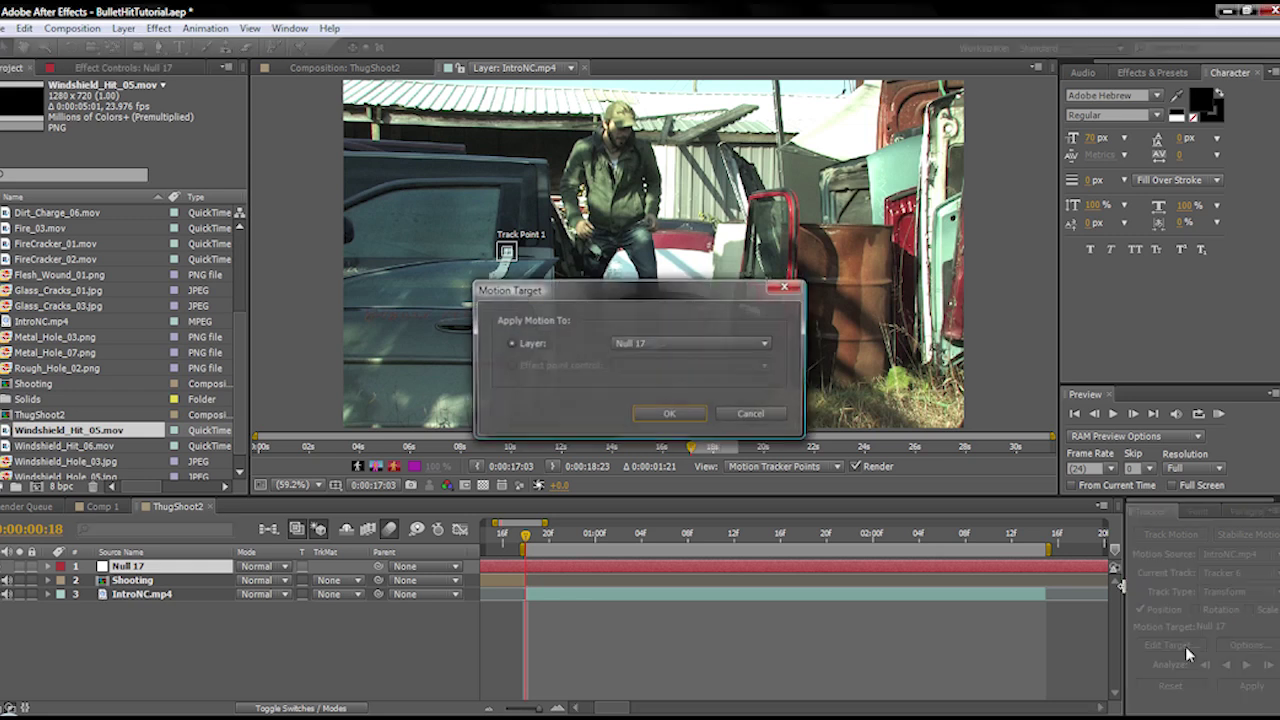
left_click(627, 346)
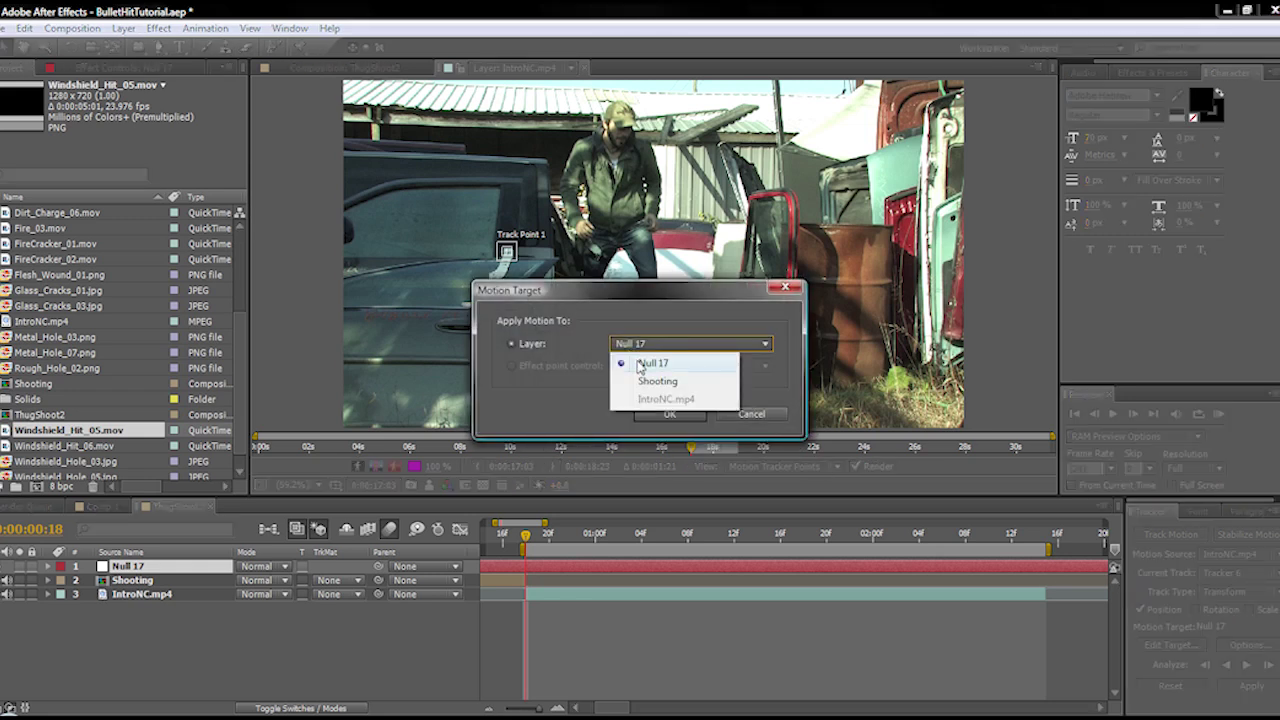
left_click(645, 363)
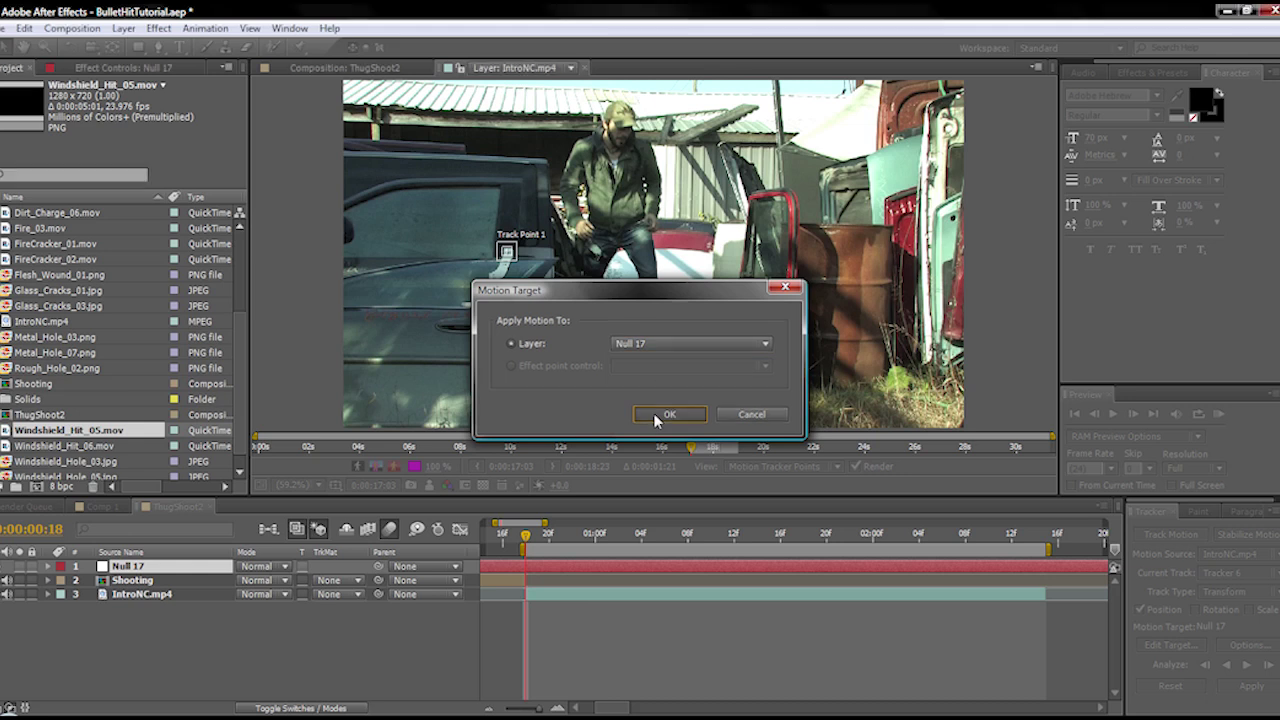
left_click(665, 414)
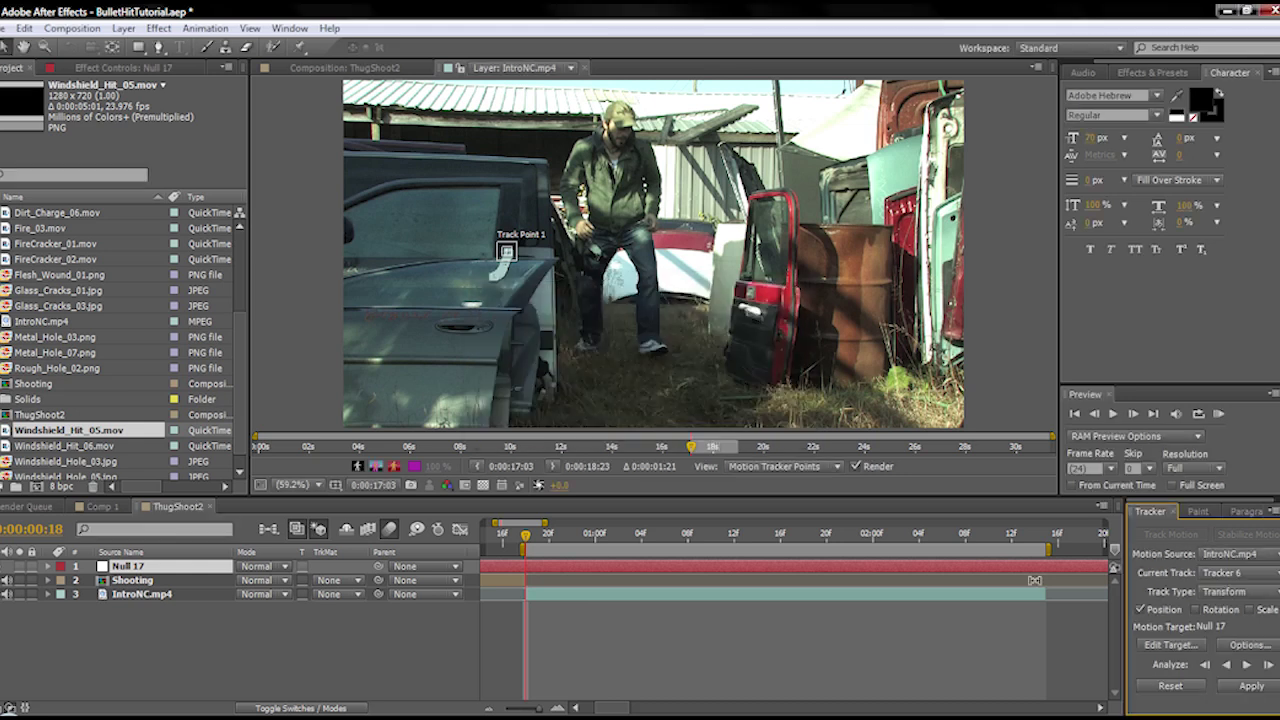
left_click(1251, 686)
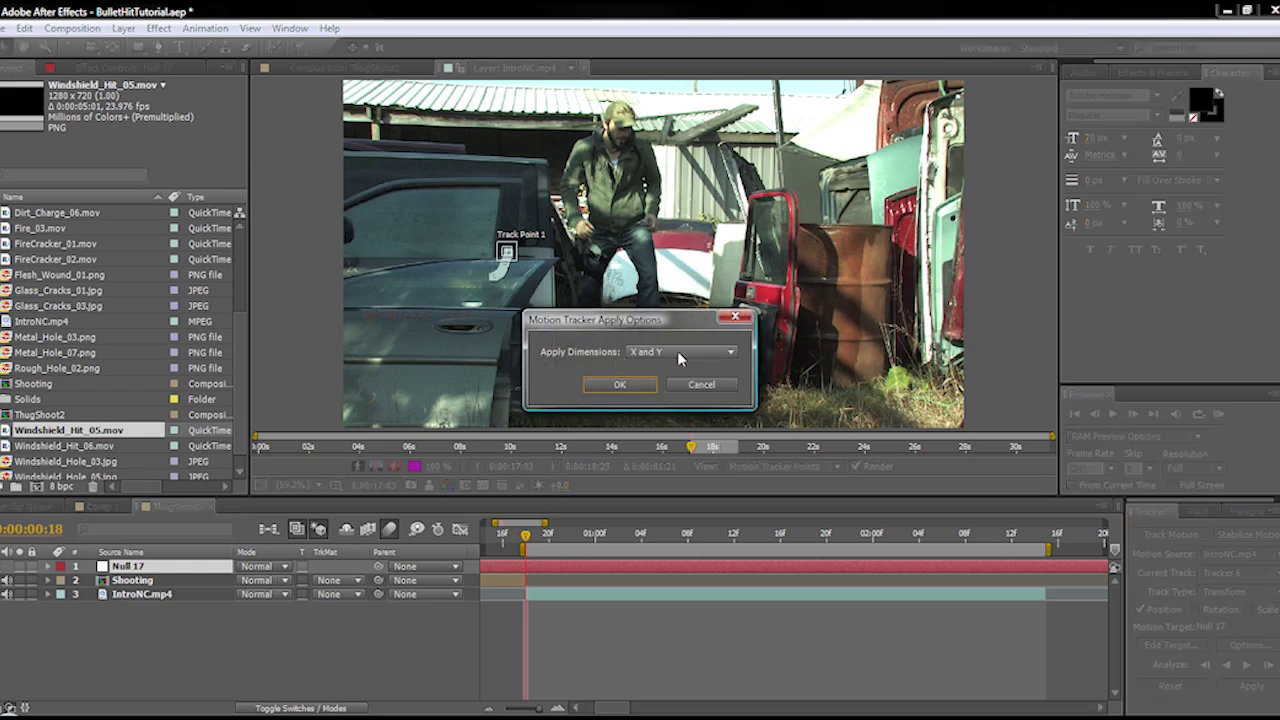
left_click(620, 385)
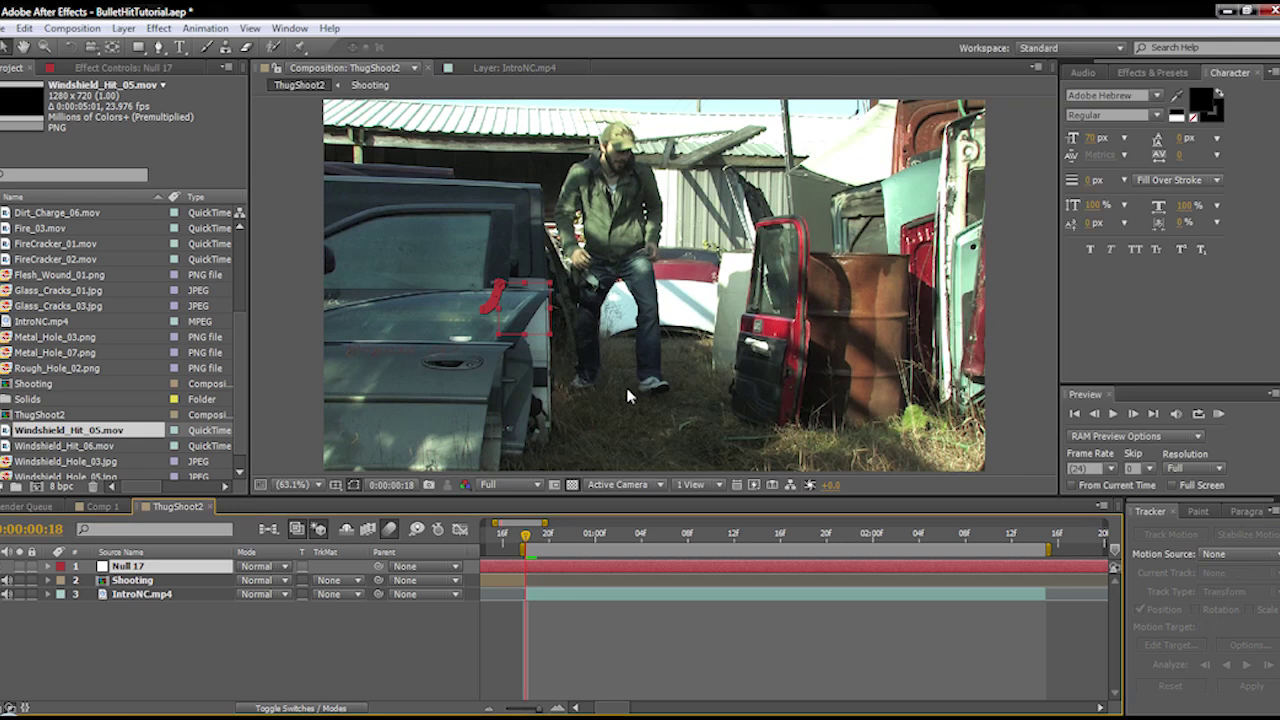
Step: Scrub through the clip from 0:00:00:18 to check that the null follows the car
mouse_move(527, 538)
left_mouse_down()
mouse_move(598, 545)
mouse_move(545, 550)
left_mouse_up()
key("Page_Up")
key("Page_Up")
left_click_drag(531, 540, 705, 531)
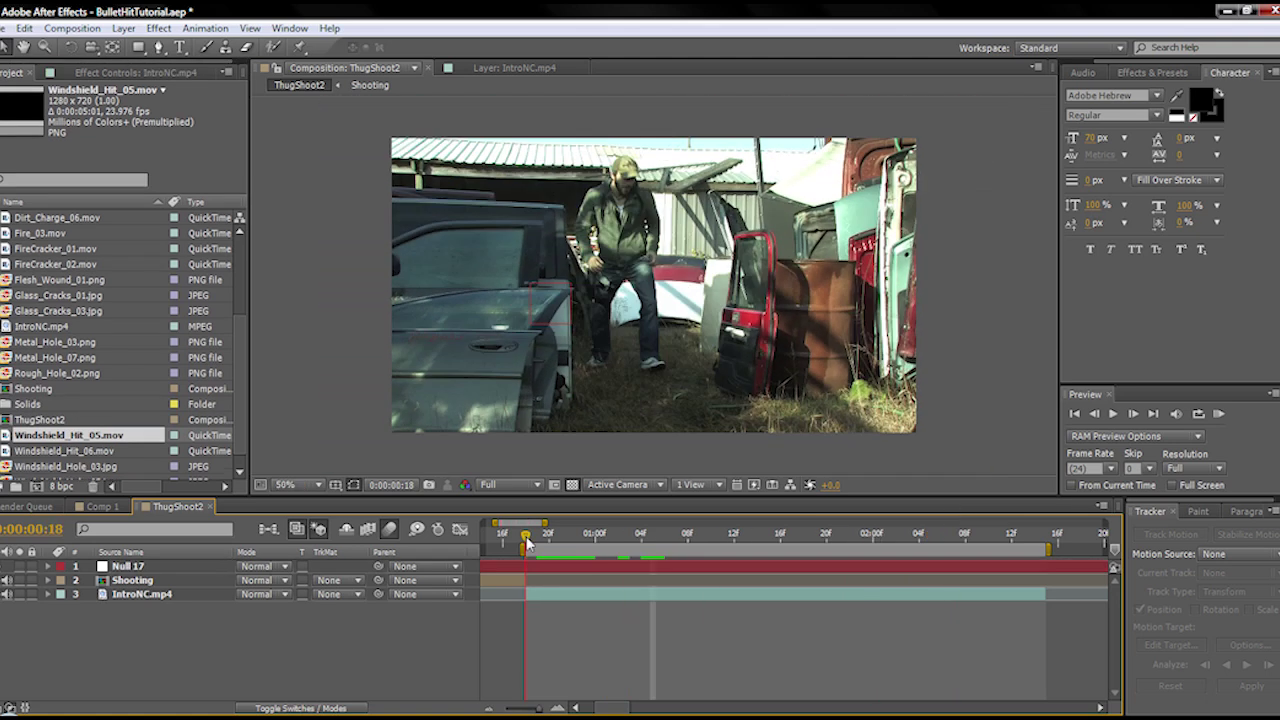
left_click_drag(655, 537, 527, 541)
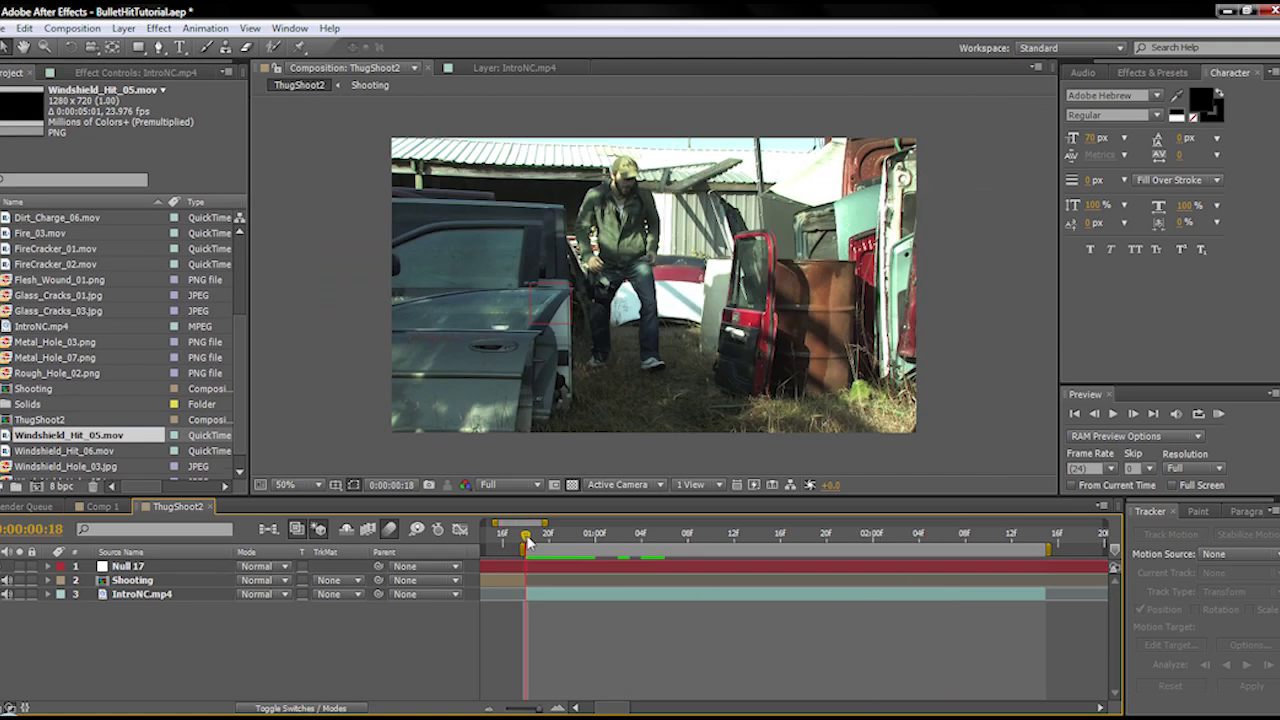
Step: Add Windshield_Hit_05.mov below the null, starting at 0:00:00:18, scale it down onto the car window and preview it
left_click_drag(10, 443, 709, 575)
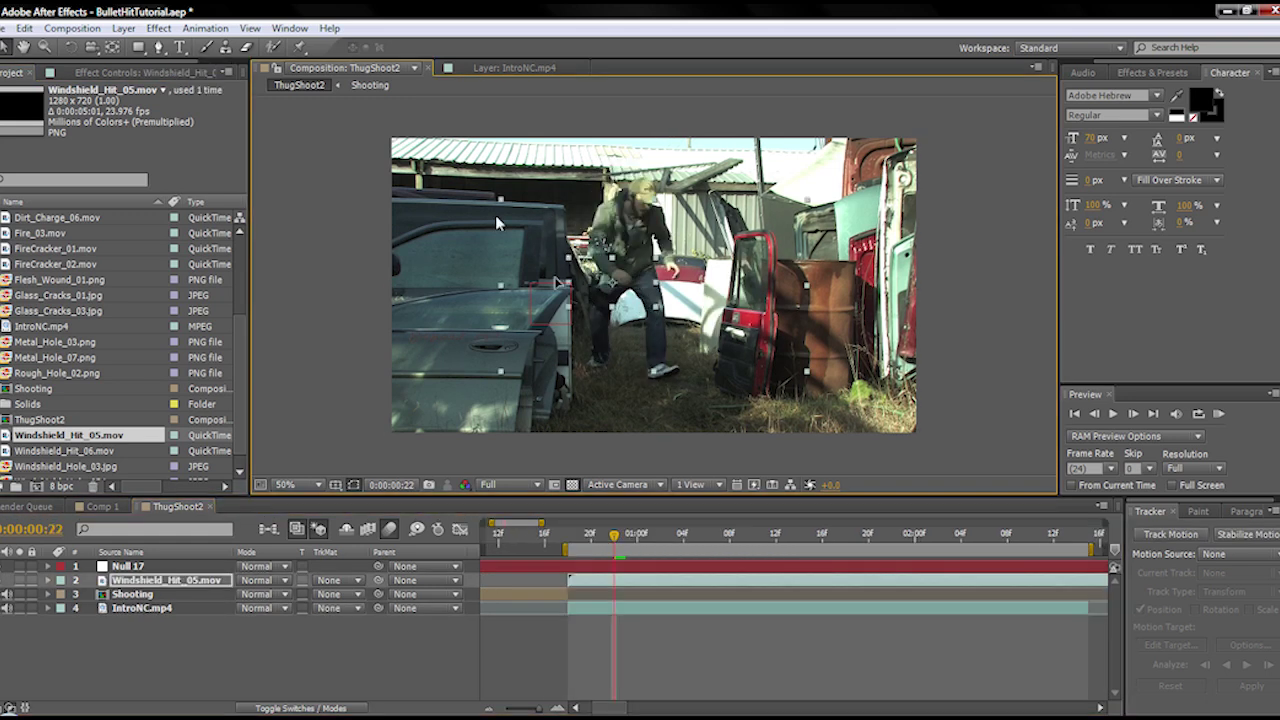
left_click(574, 522)
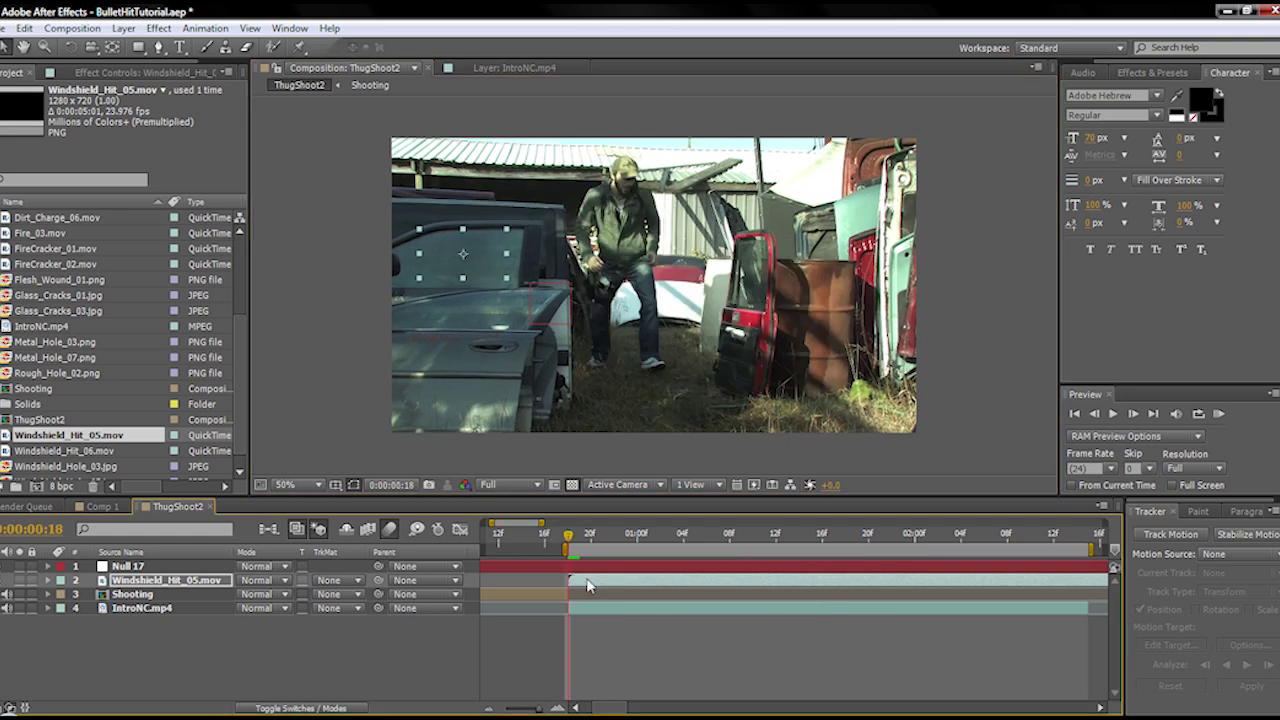
key("space")
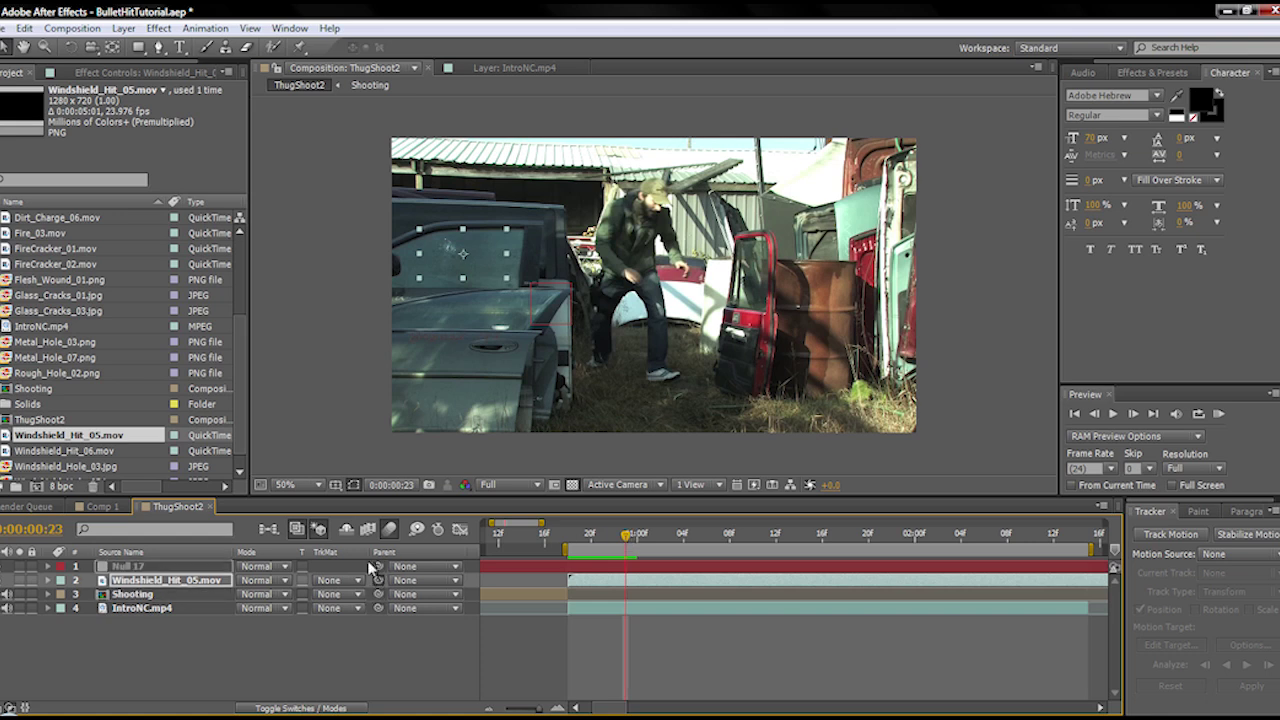
Step: Parent the Windshield_Hit_05.mov layer to Null 17
left_click_drag(378, 580, 151, 570)
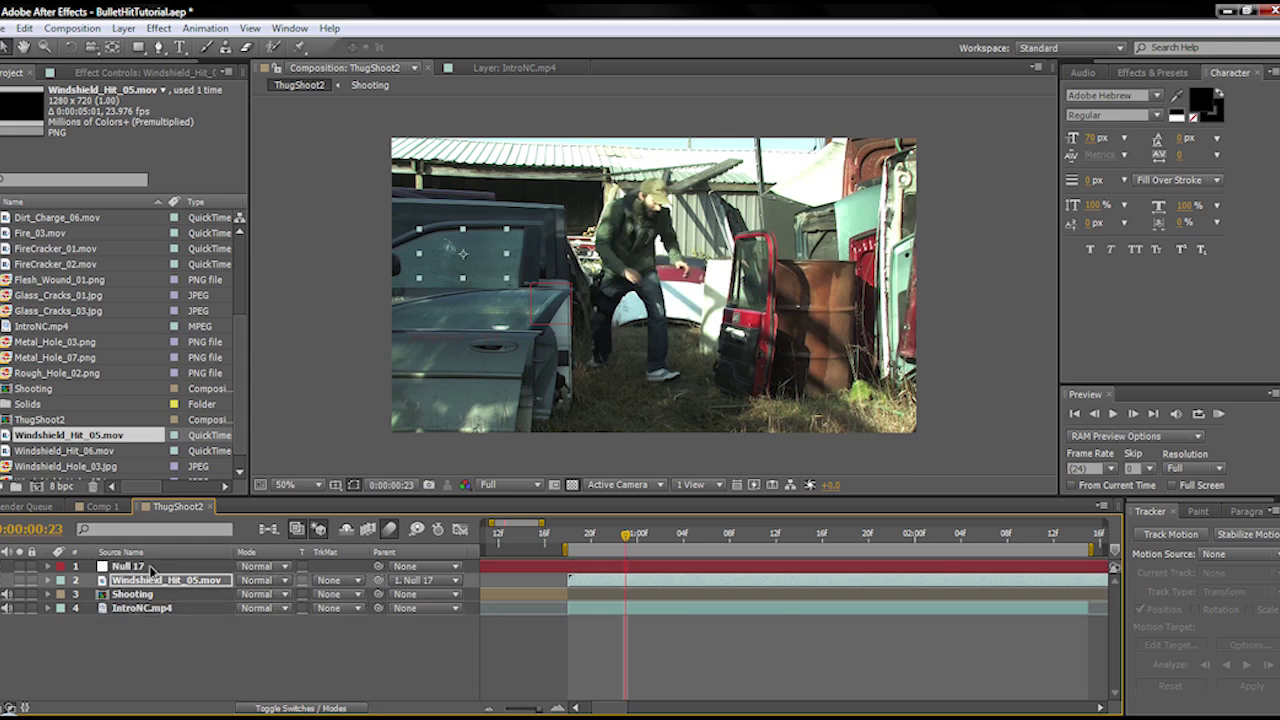
left_click(456, 582)
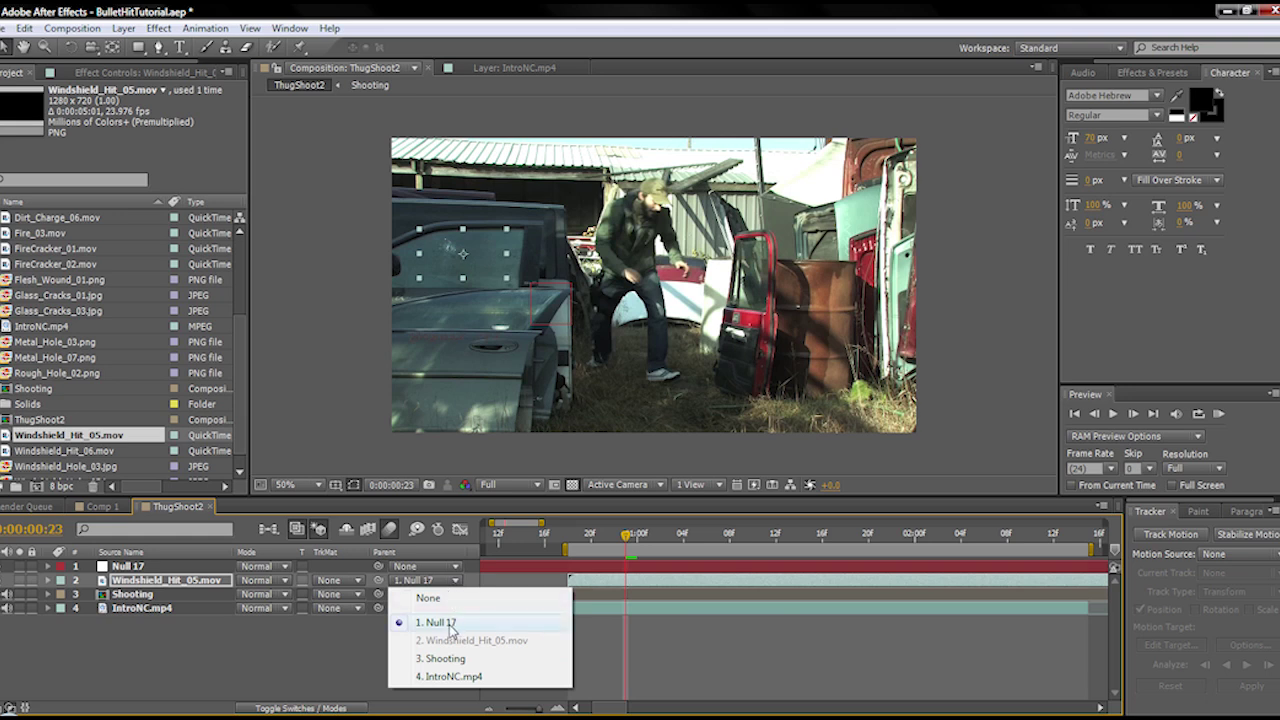
left_click(450, 628)
Step: Duplicate the Windshield_Hit_05.mov layer, start one copy at 0:00:01:00 as a second window hit, and parent it to Null 17
left_click_drag(627, 545, 588, 562)
key("ctrl+d")
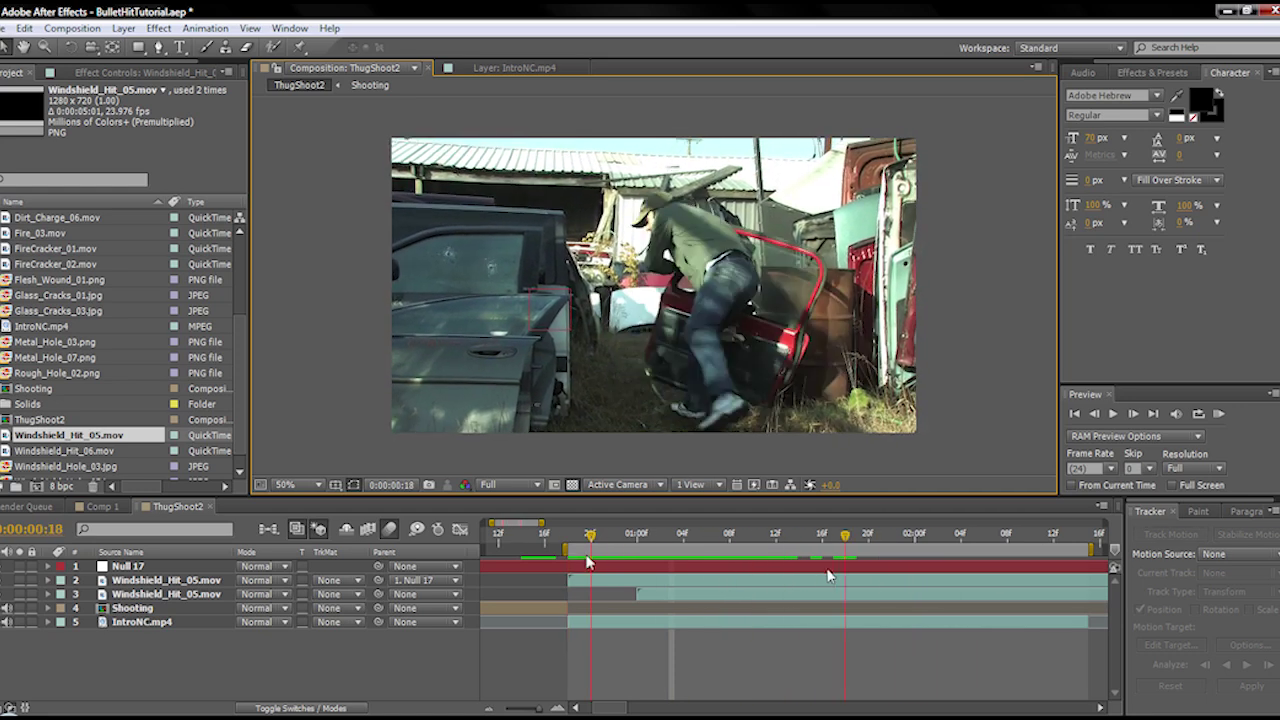
left_click(656, 579)
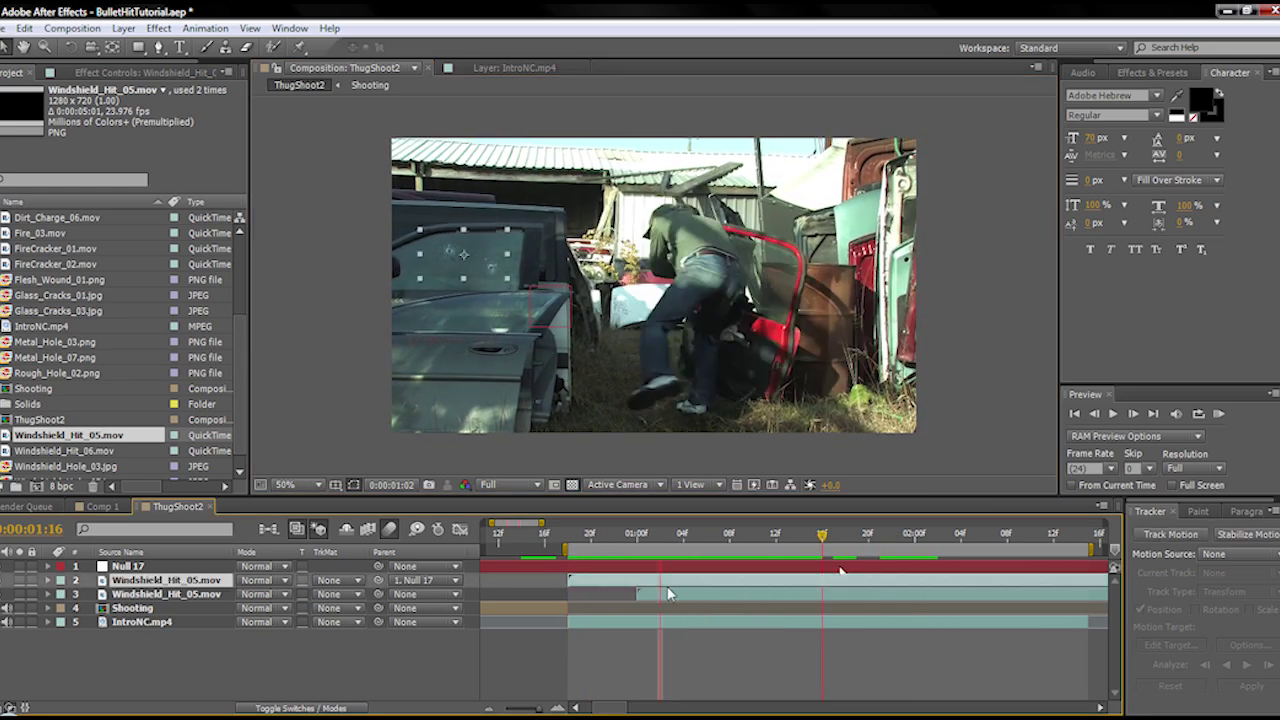
left_click(672, 594)
left_click(441, 600)
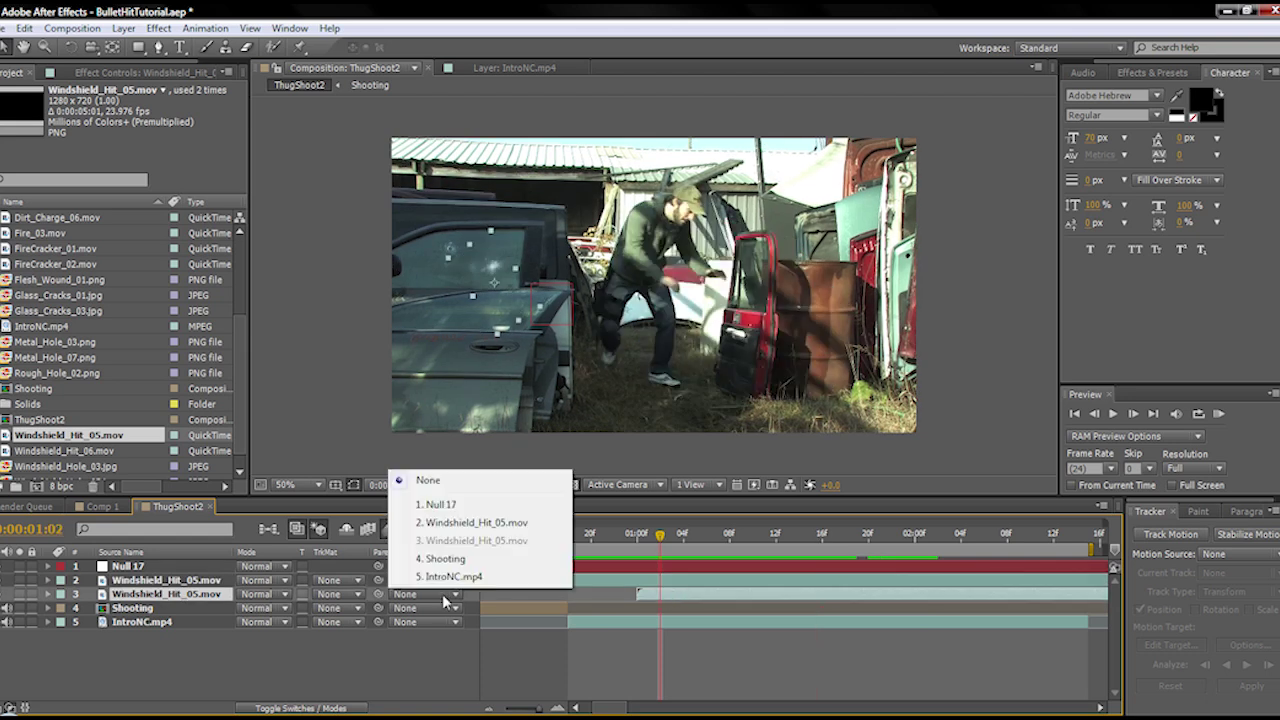
left_click(440, 500)
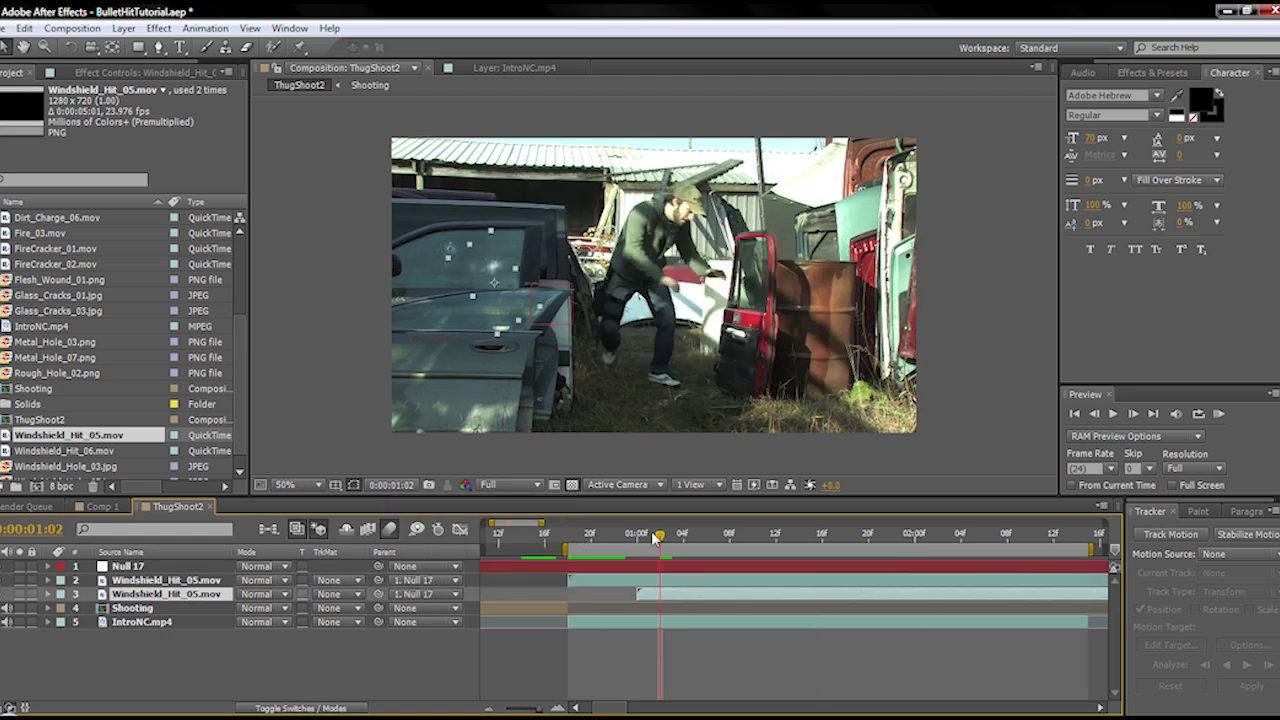
Step: Review both window hits around 0:00:01:00 and play back the composition
left_click_drag(656, 537, 637, 537)
left_click(344, 311)
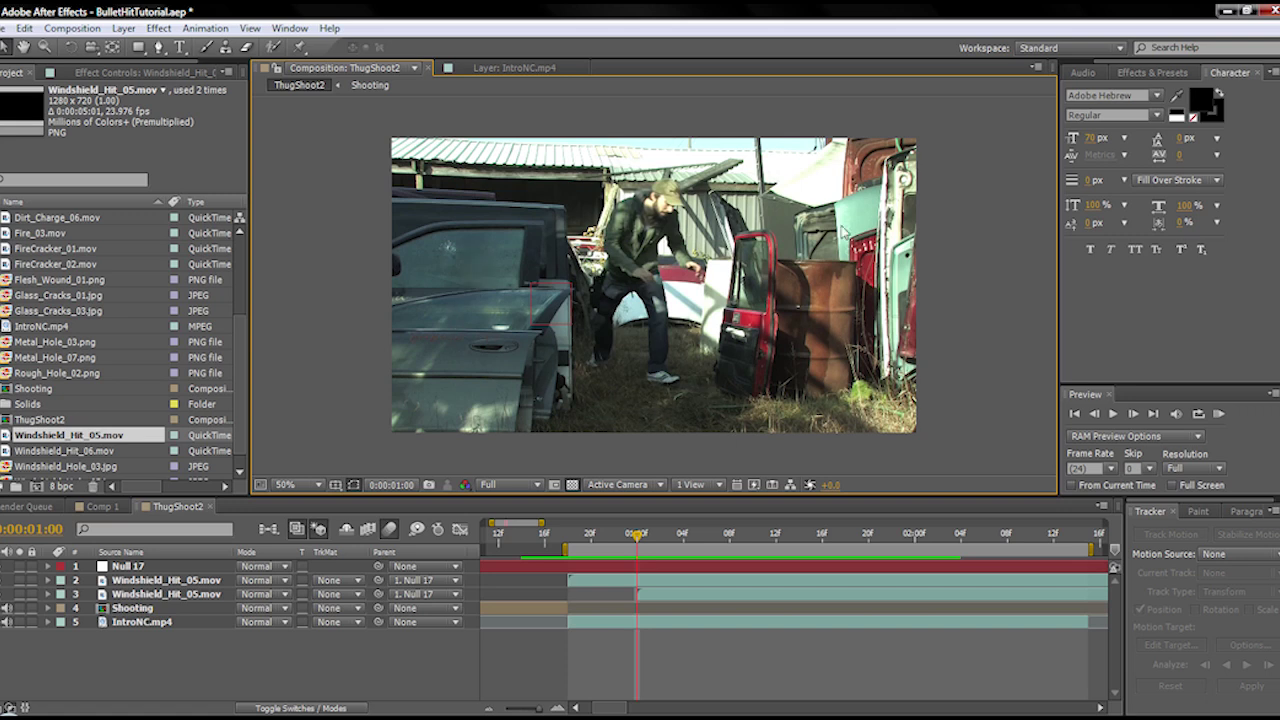
left_click_drag(576, 548, 639, 551)
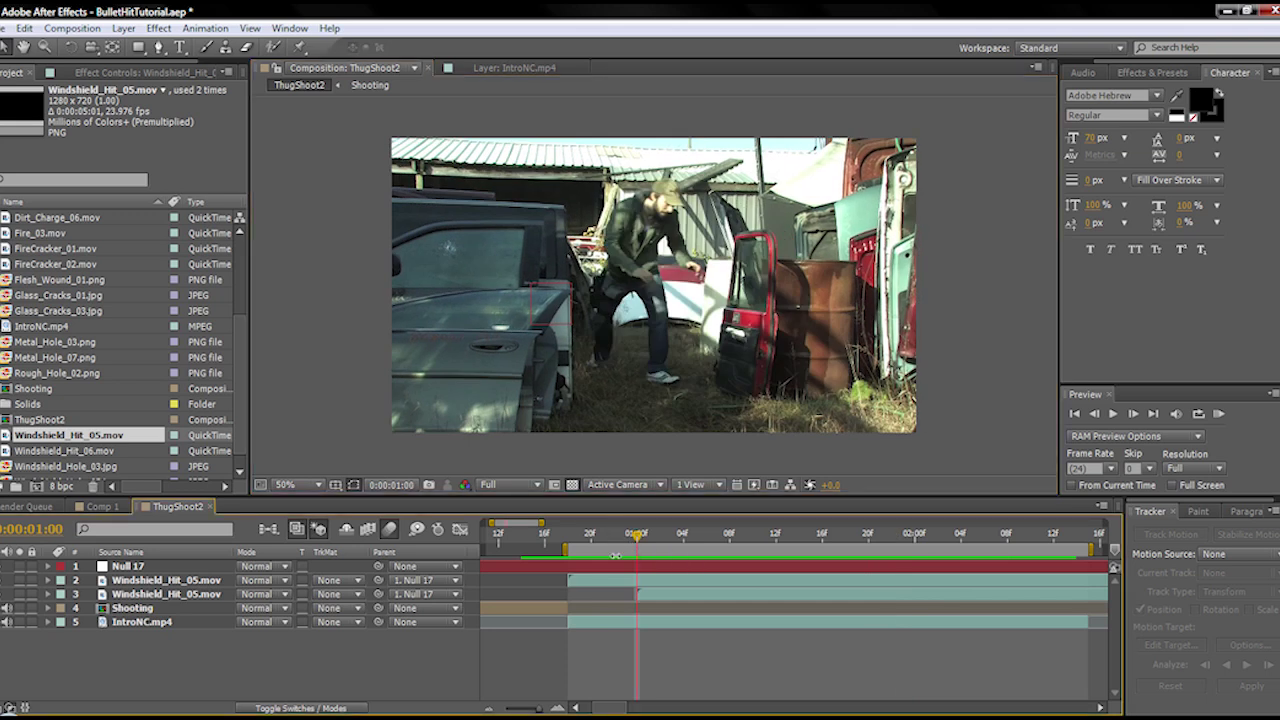
key("space")
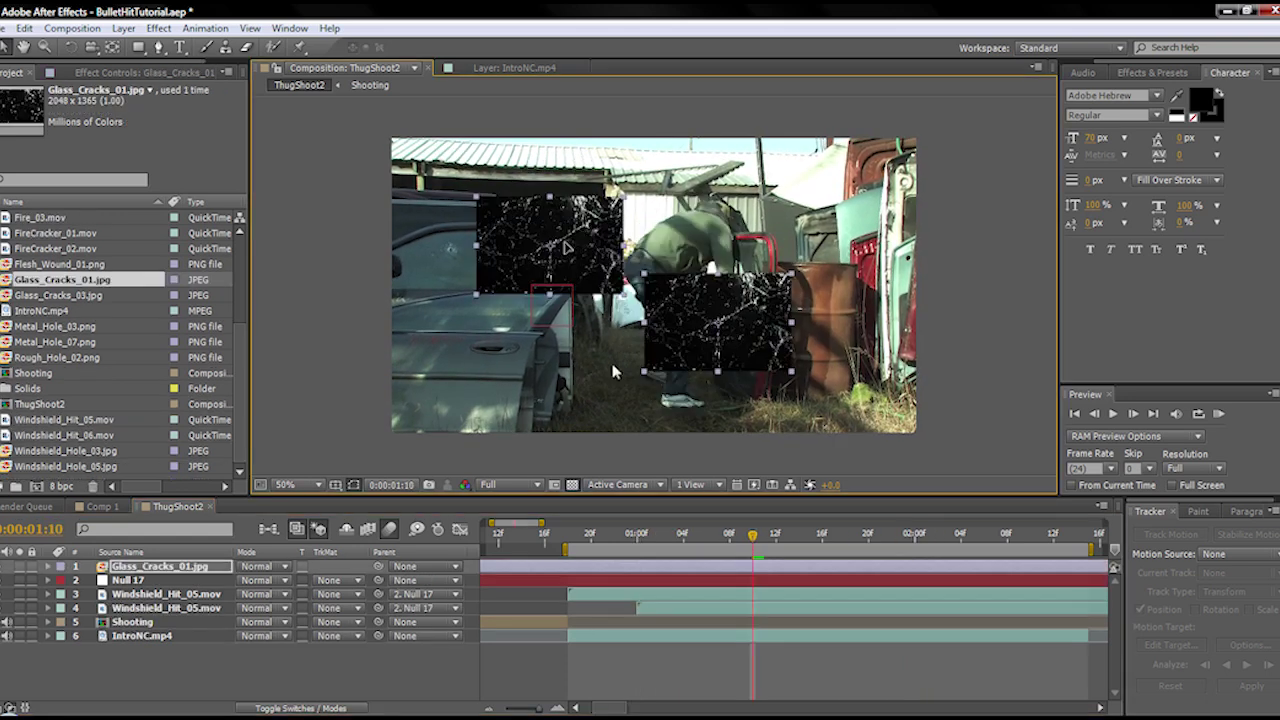
Step: Move the Glass_Cracks_01.jpg layer over the car window and set its blending mode to Screen
left_click_drag(708, 337, 516, 258)
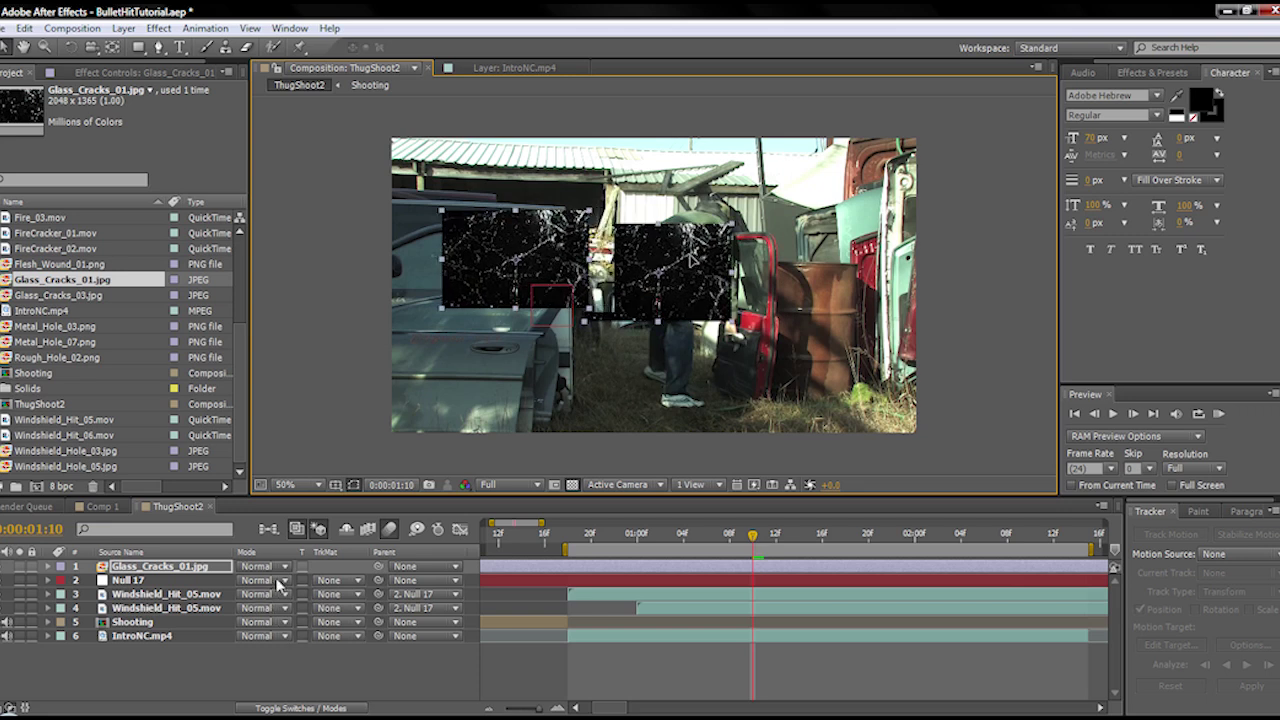
left_click(290, 570)
left_click(305, 298)
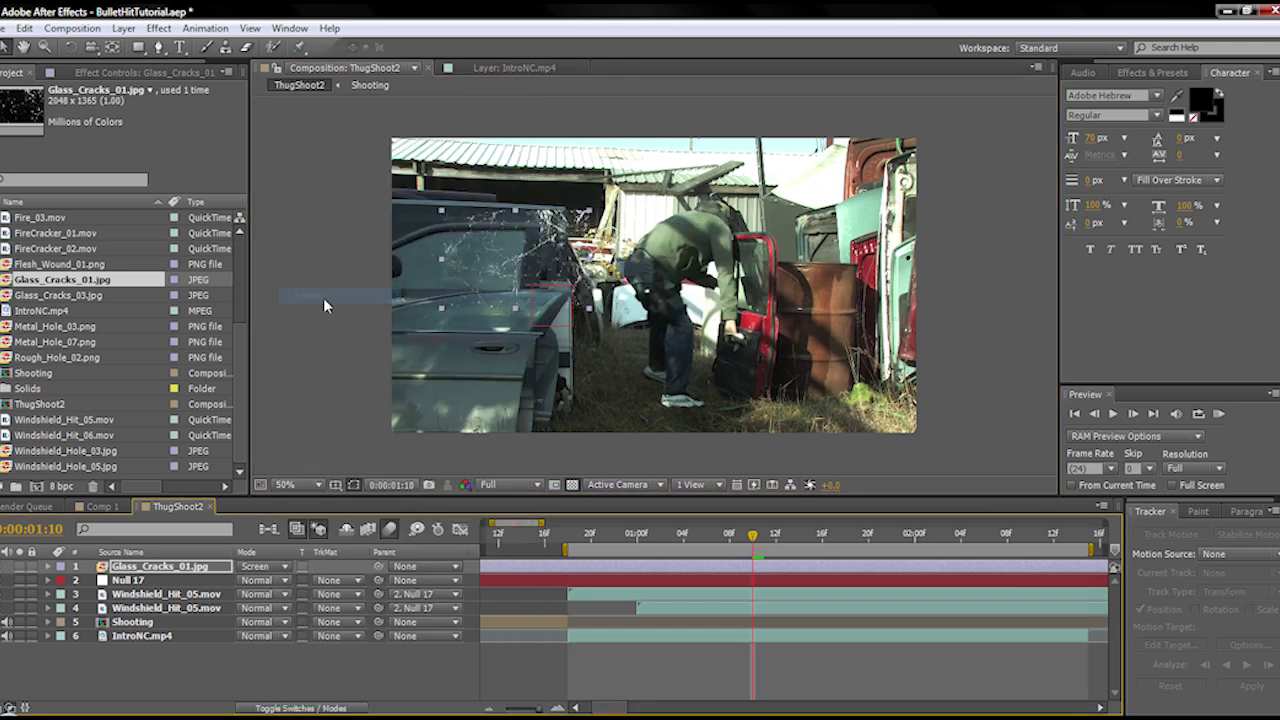
Step: Draw a small elliptical mask on Glass_Cracks_01.jpg around the first window hit and feather it by about 157 pixels
scroll(457, 258, "up", 2)
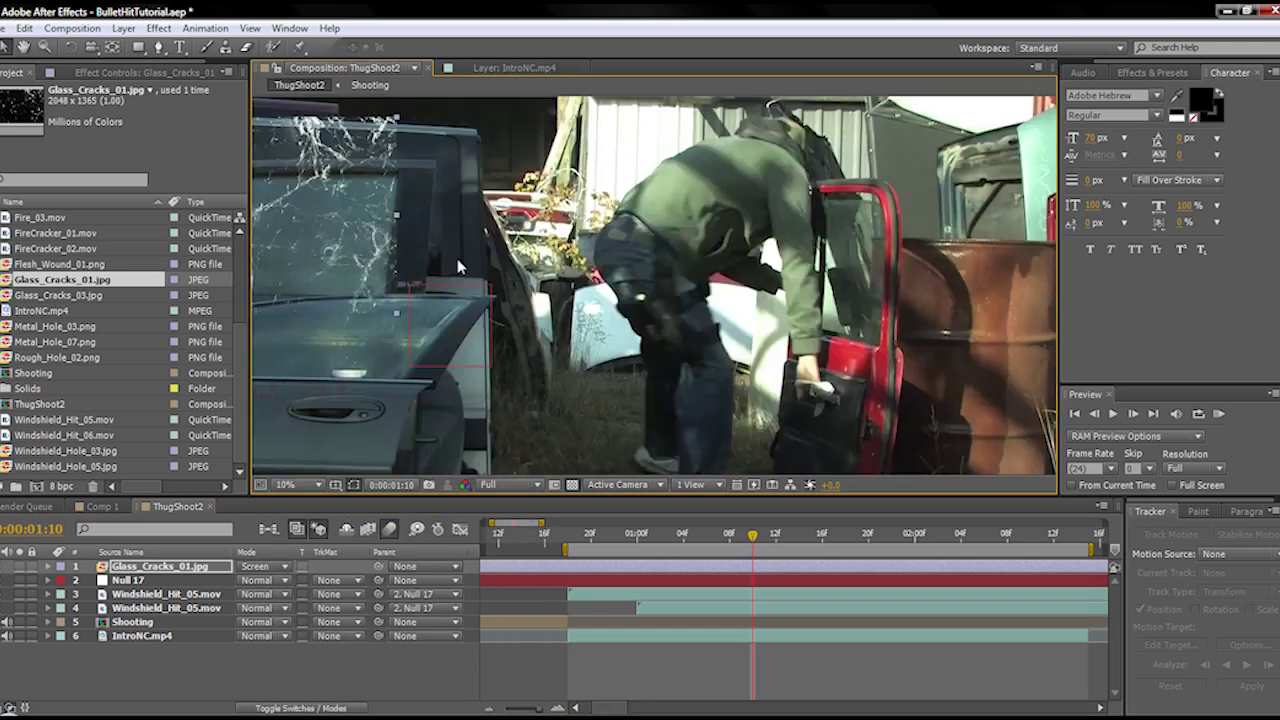
left_click_drag(457, 258, 680, 295)
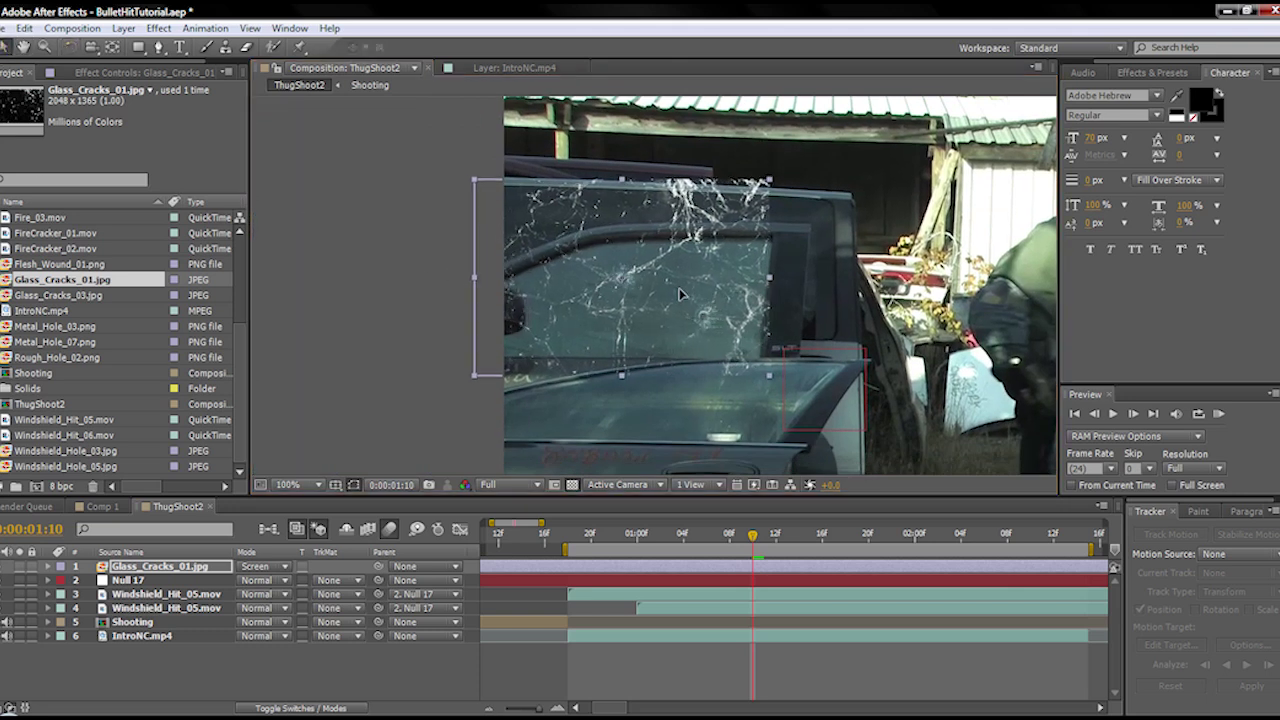
left_click_drag(138, 47, 190, 84)
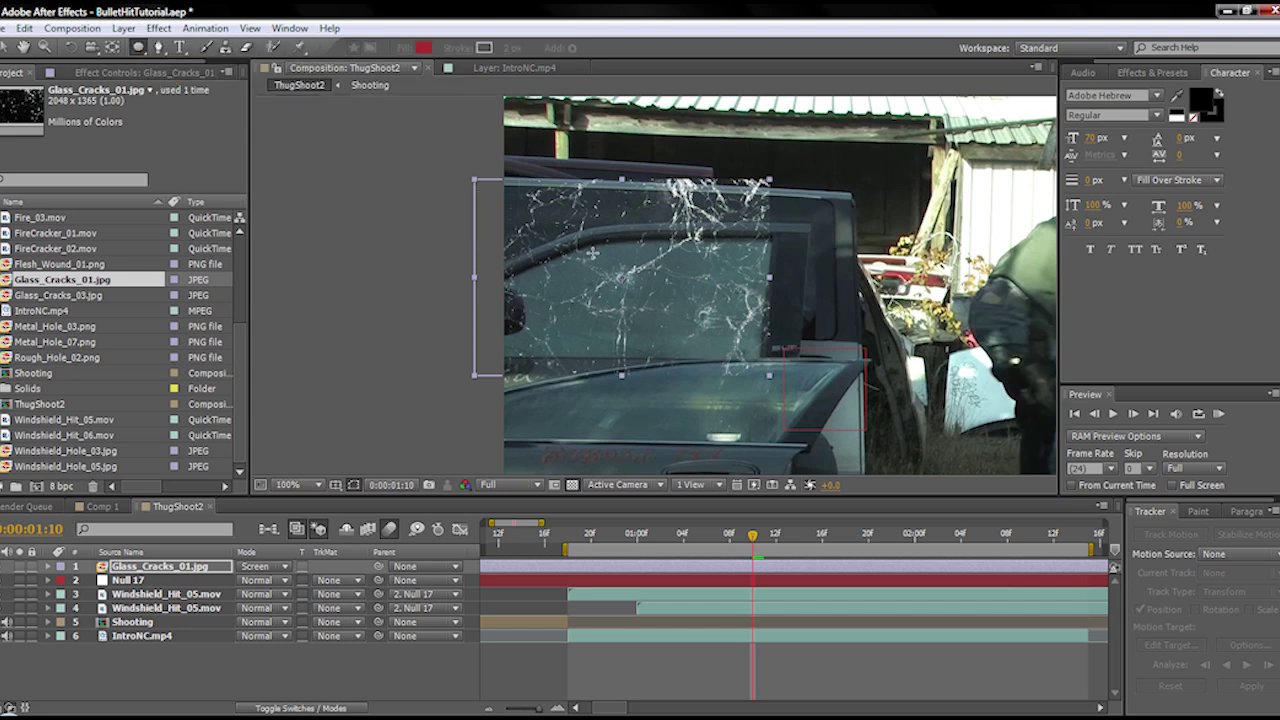
left_click_drag(590, 249, 665, 320)
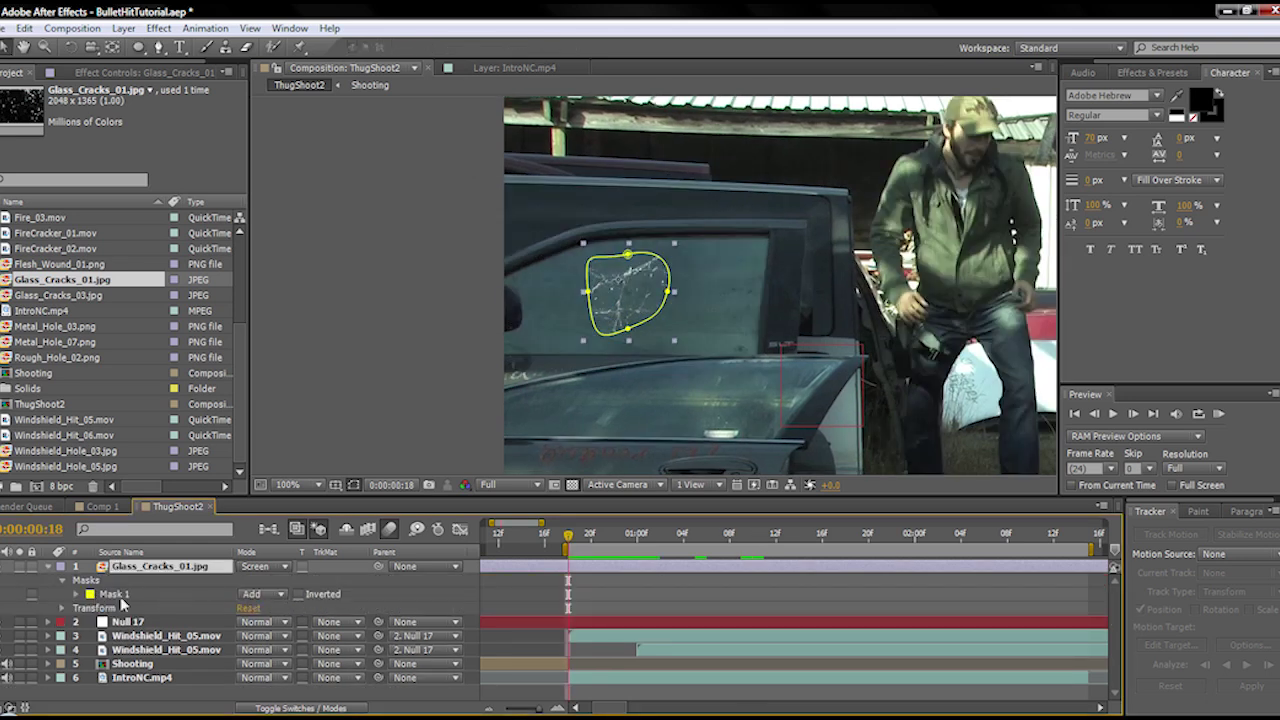
key("f")
left_click_drag(262, 594, 303, 593)
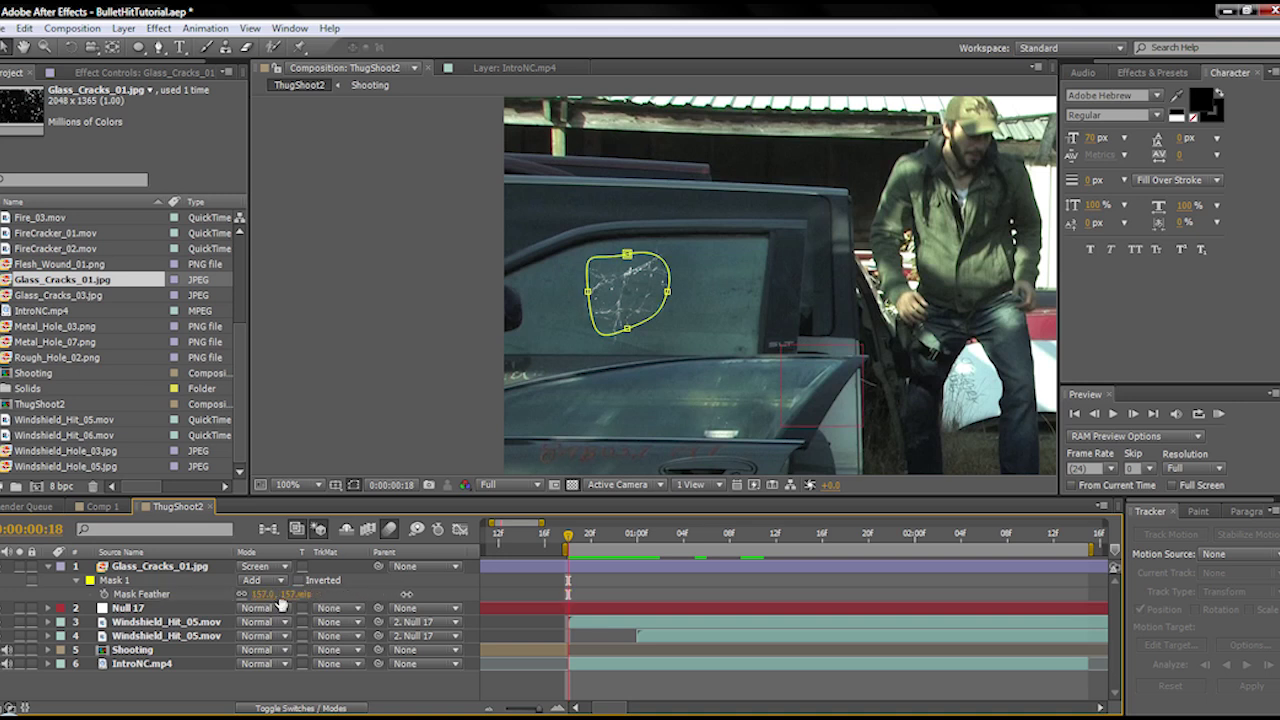
Step: Keyframe the opacity of Glass_Cracks_01.jpg from 0% at 0:00:00:20 to 75% at 0:00:00:22
left_click(173, 568)
key("t")
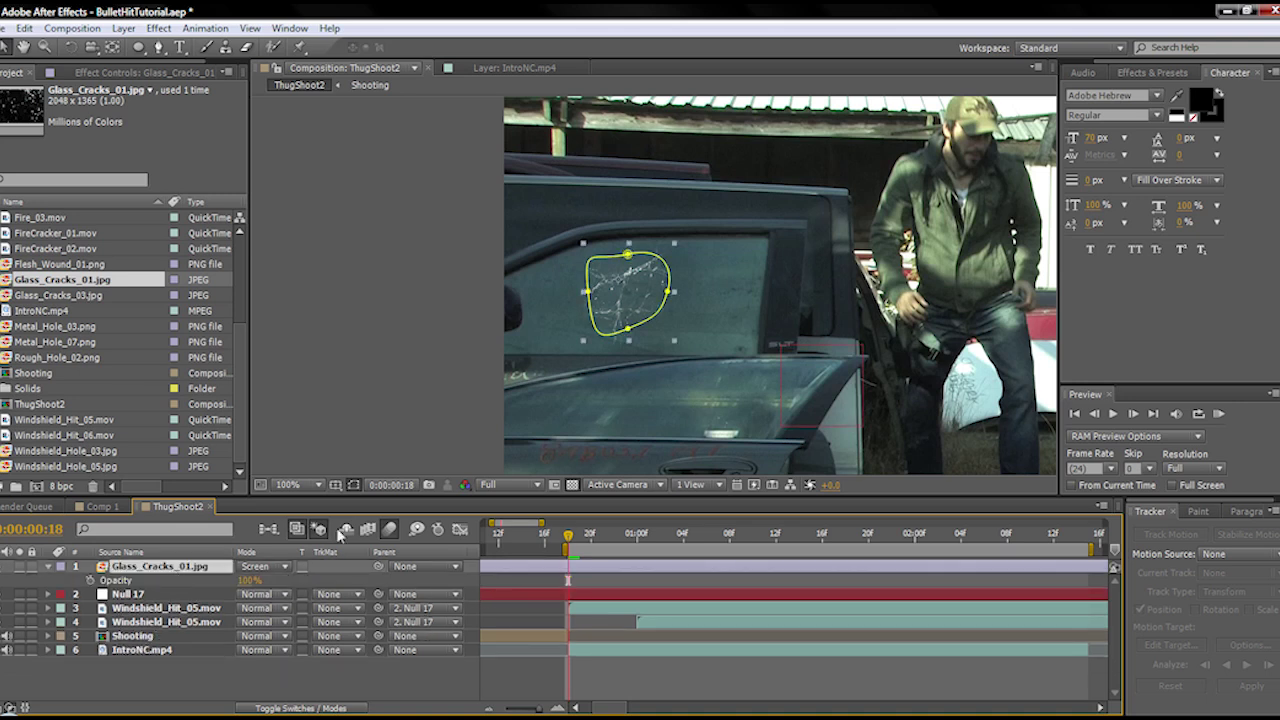
left_click(250, 580)
type("0")
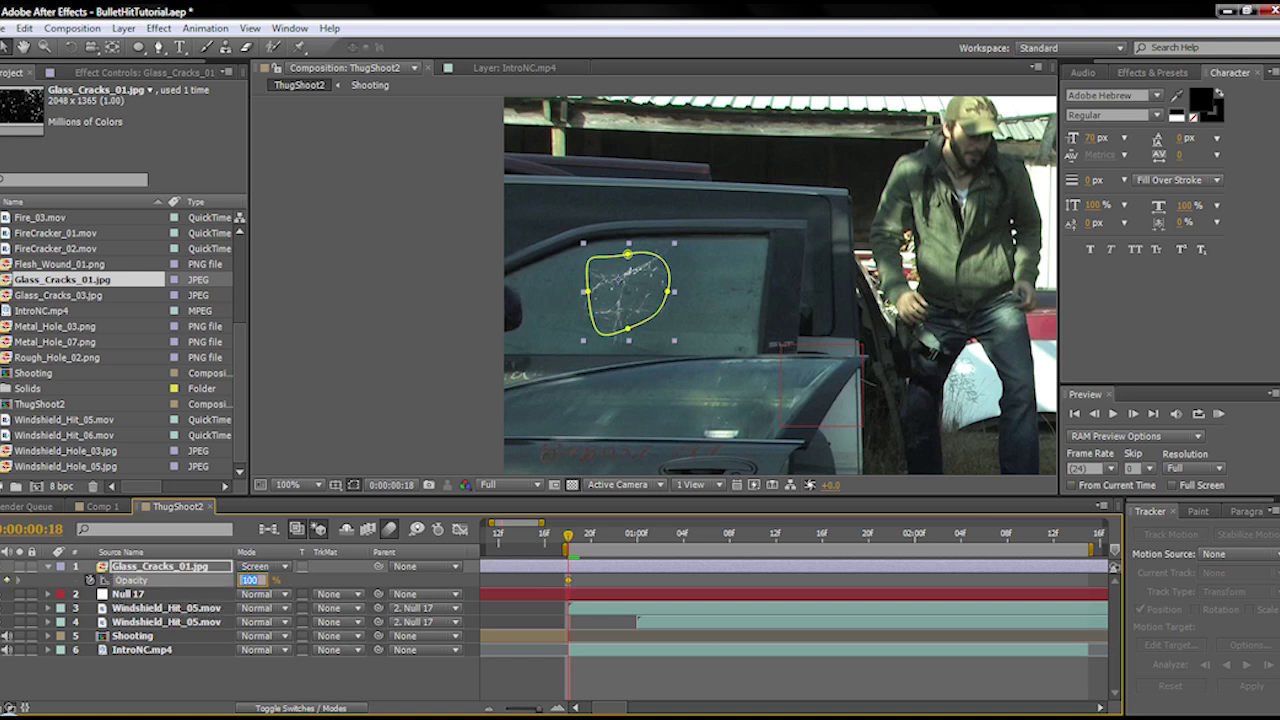
key("Return")
left_click_drag(570, 545, 614, 545)
left_click(245, 580)
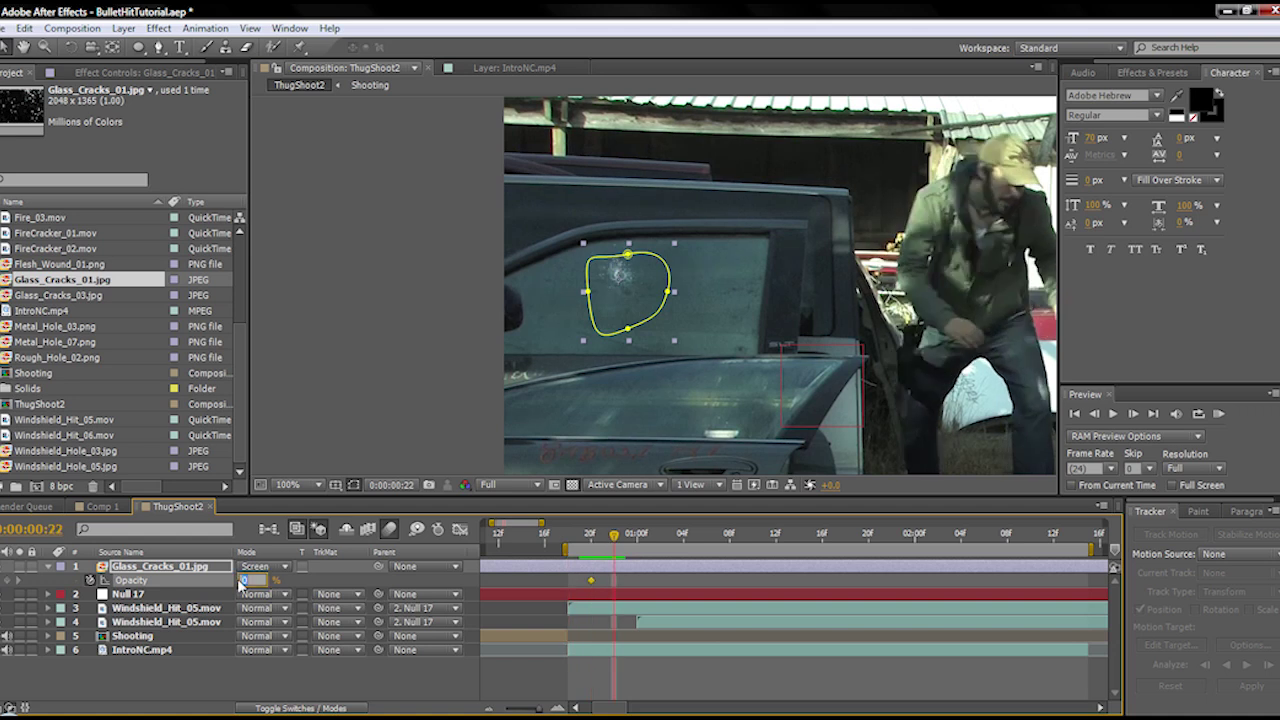
type("75")
key("Return")
Step: Parent the Glass_Cracks_01.jpg layer to Null 17 and check the cracks up to 0:00:01:02
left_click(425, 566)
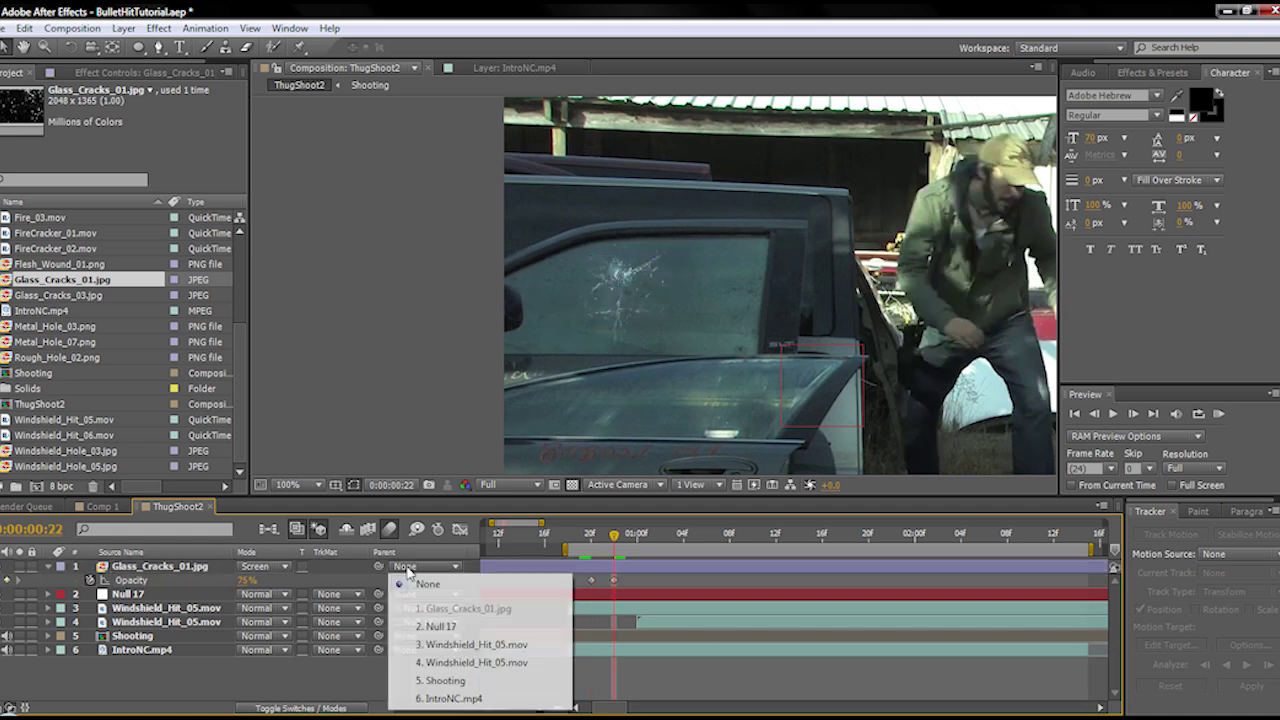
left_click(415, 625)
left_click_drag(605, 553, 657, 575)
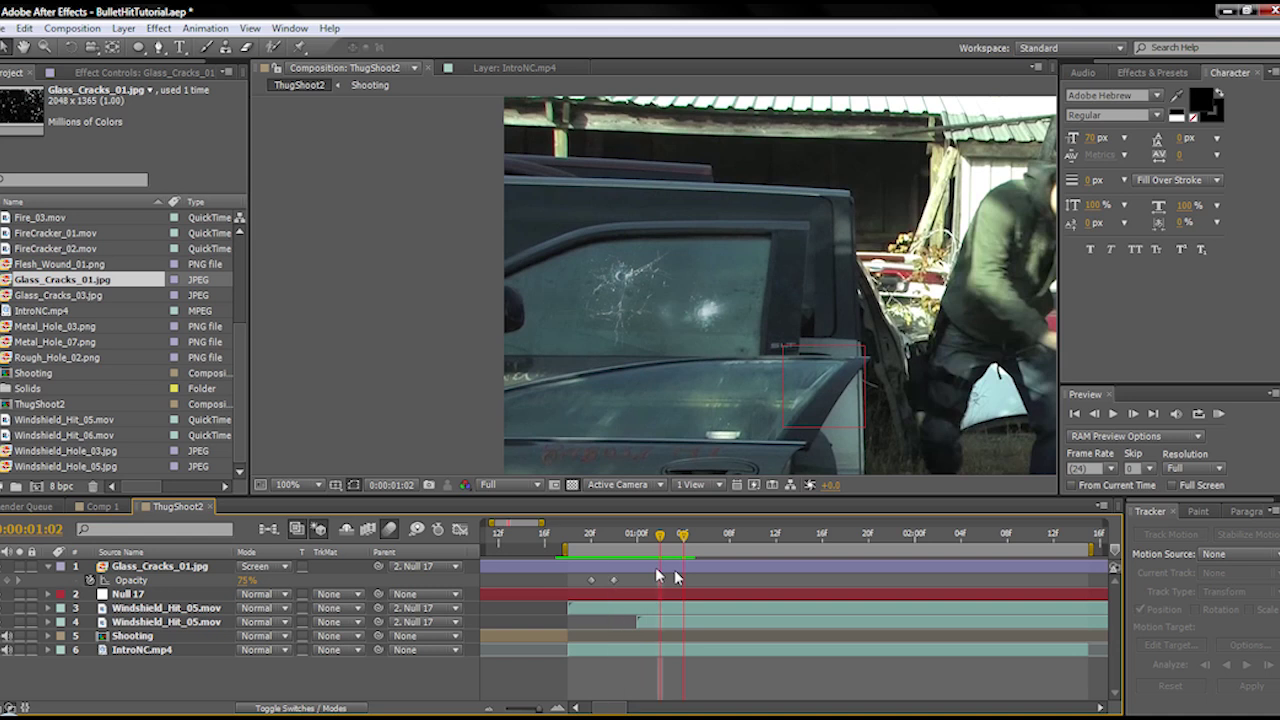
Step: Duplicate the Glass_Cracks_01.jpg layer and move the copy onto the second bullet hit in the car window
left_click(705, 570)
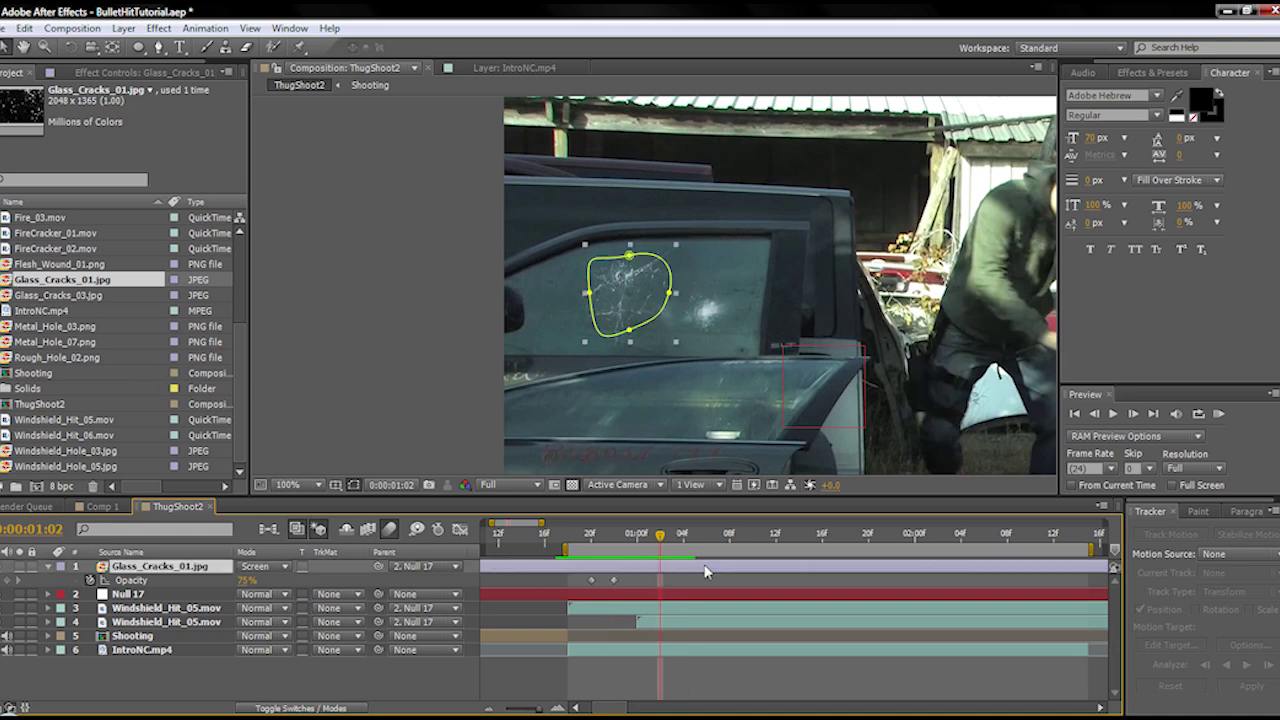
key("ctrl+d")
left_click_drag(629, 280, 718, 310)
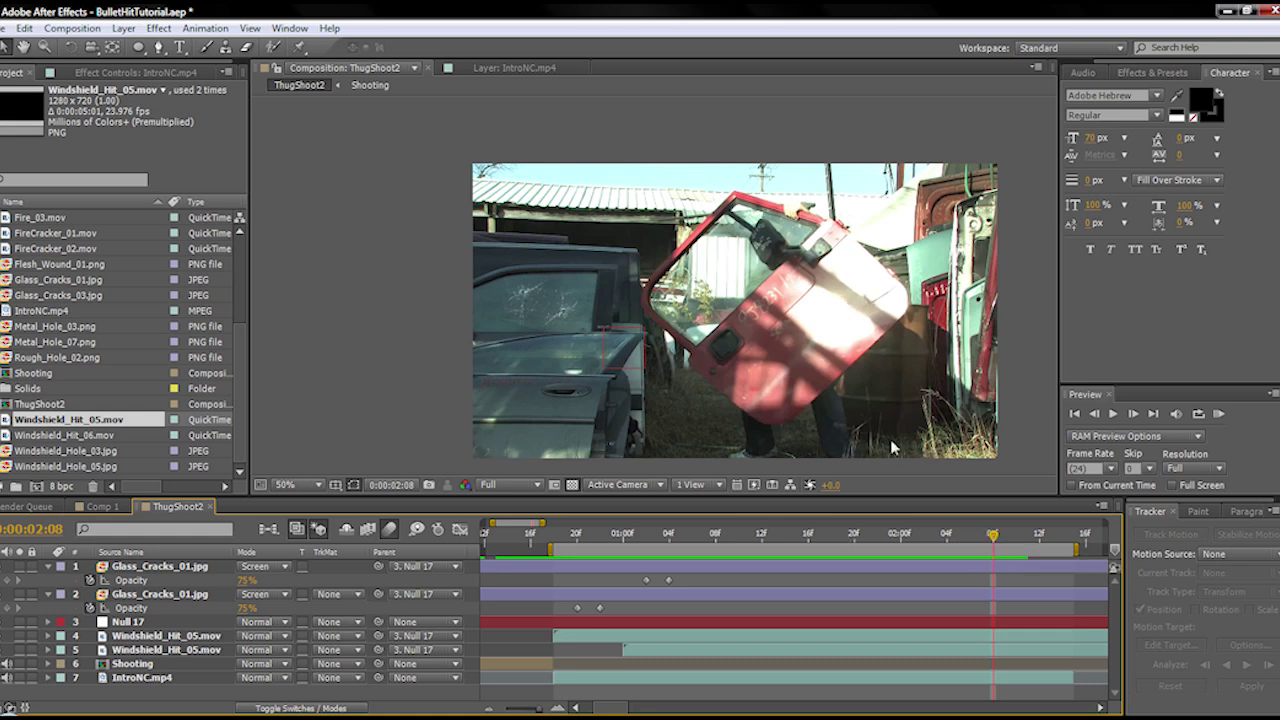
scroll(614, 708, "left", 2)
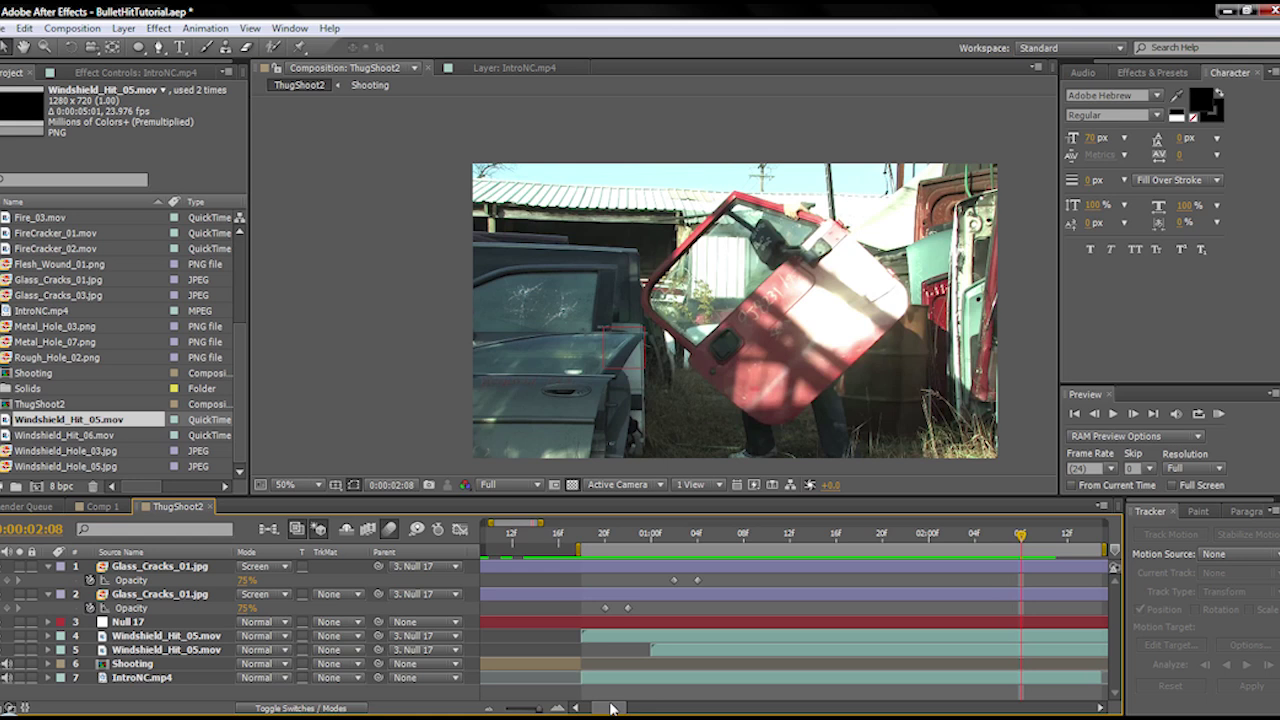
scroll(614, 708, "right", 2)
key("Page_Up")
key("Page_Up")
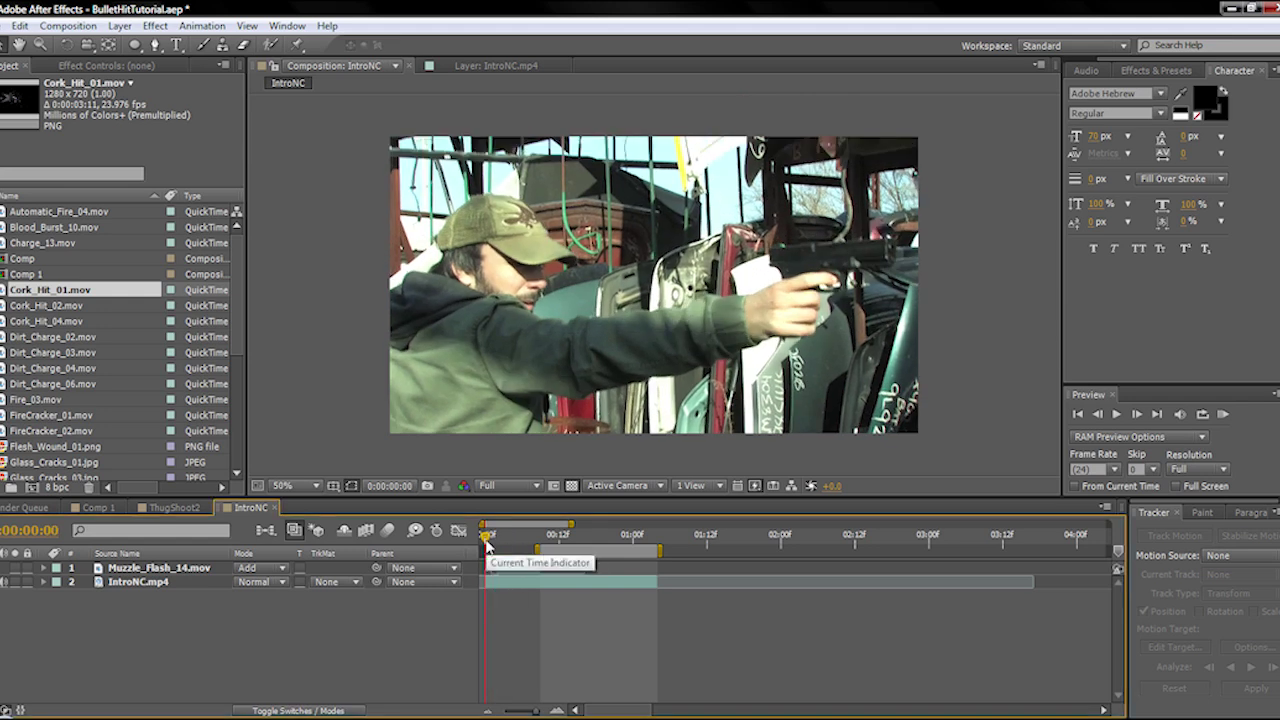
Step: Add Blood_Burst_10.mov as the top layer of the IntroNC composition and shift it to start at 0:00:00:09
left_click_drag(487, 541, 541, 538)
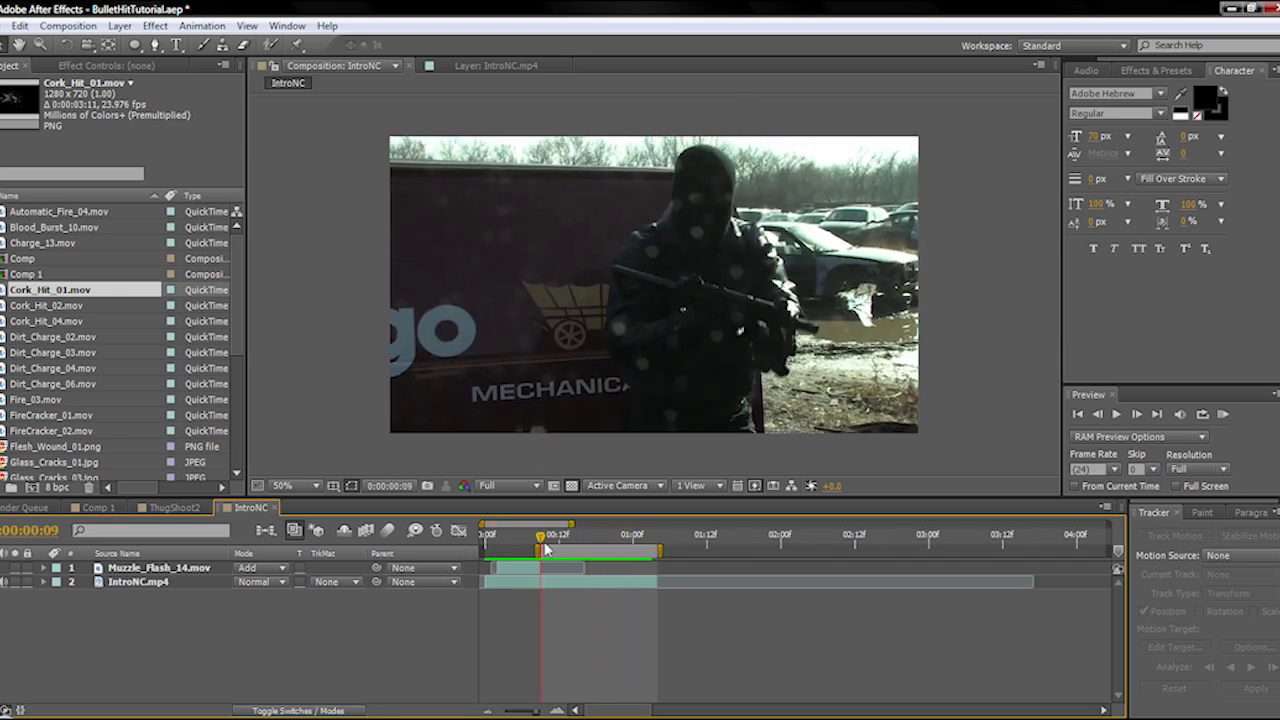
left_click_drag(58, 227, 730, 274)
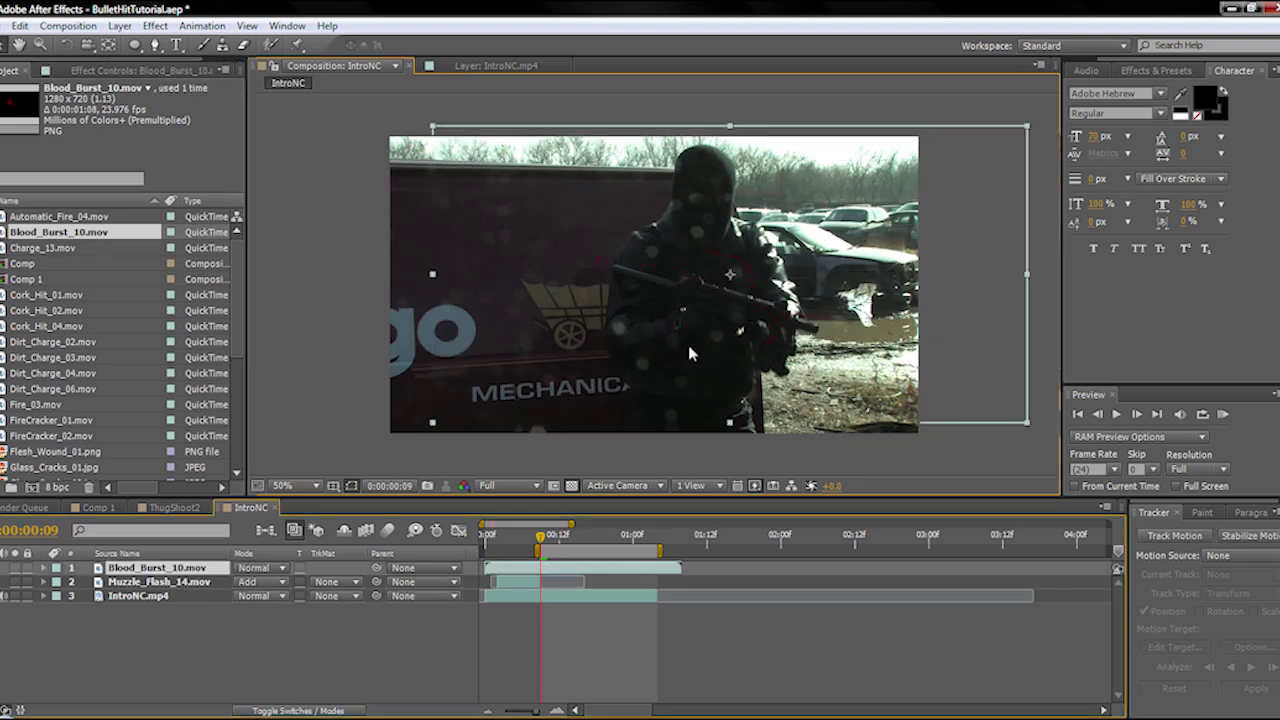
left_click_drag(610, 568, 657, 568)
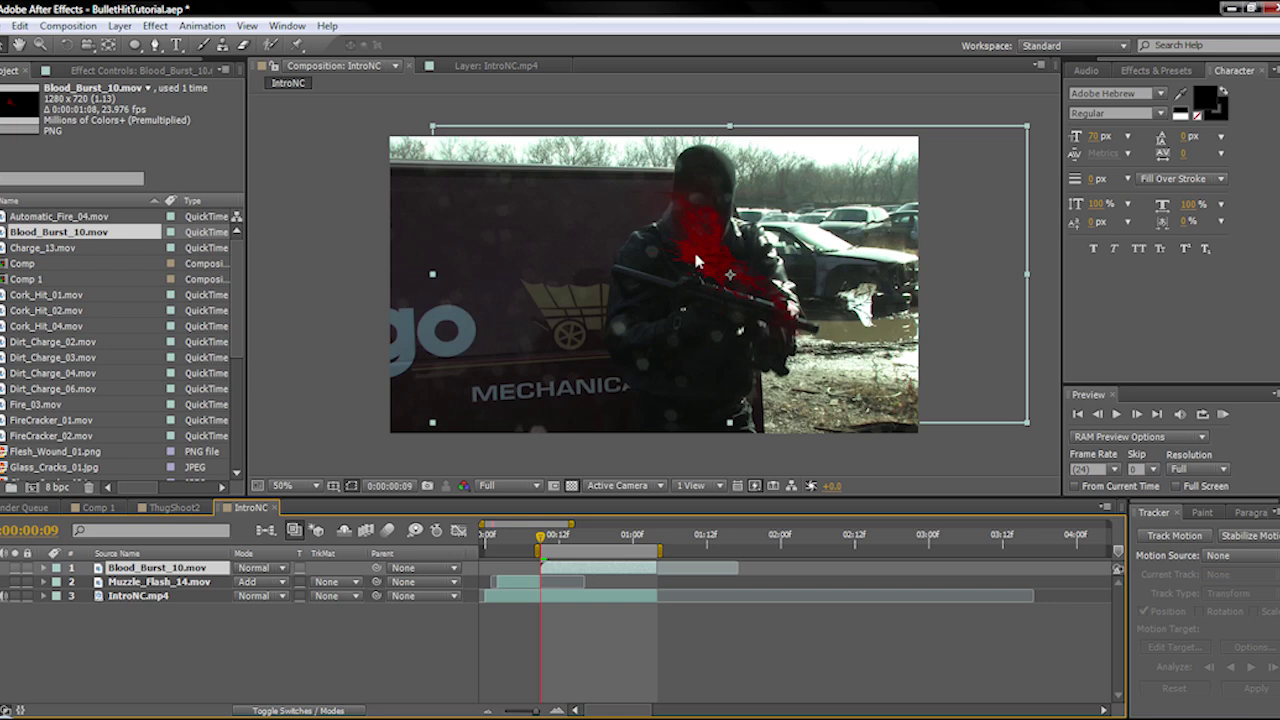
Step: Shrink and rotate the Blood_Burst_10.mov layer so it sits on the gunman's chest, and start it one frame earlier
mouse_move(541, 537)
left_mouse_down()
mouse_move(620, 545)
mouse_move(541, 555)
mouse_move(552, 553)
left_mouse_up()
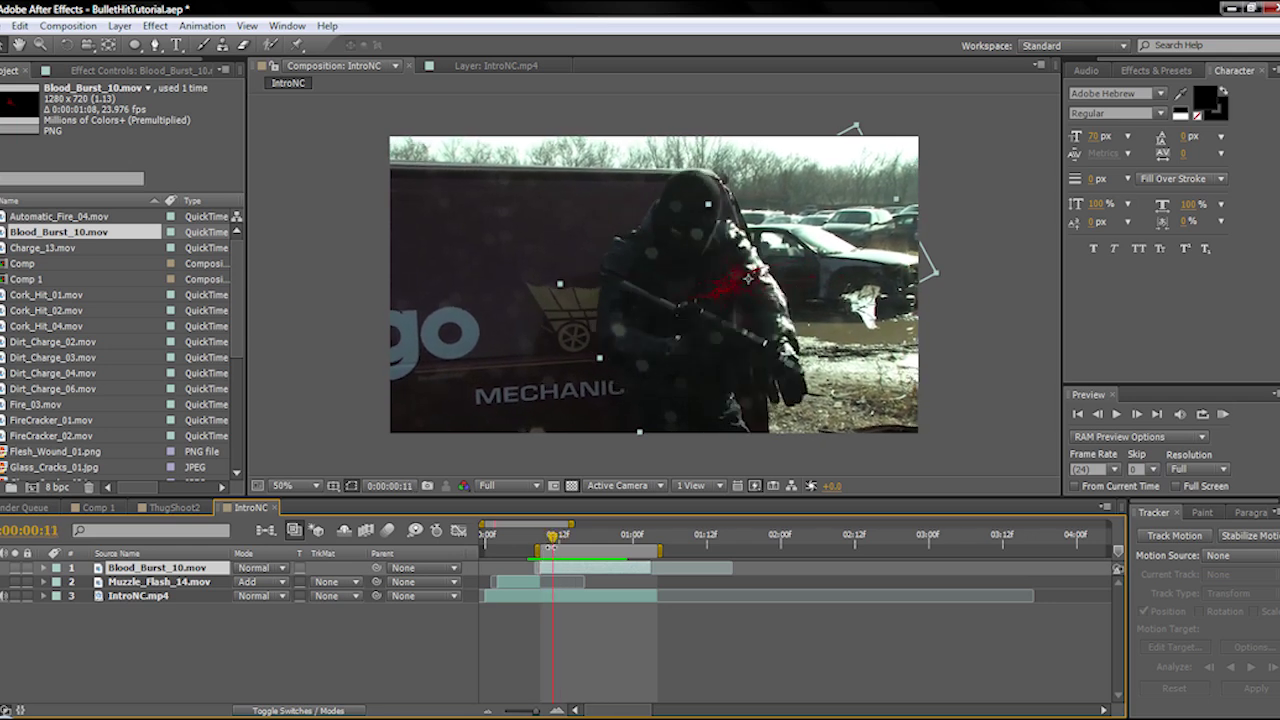
left_click_drag(748, 290, 642, 338)
mouse_move(552, 536)
left_mouse_down()
mouse_move(571, 545)
mouse_move(547, 545)
left_mouse_up()
Step: Set the opacity of the Blood_Burst_10.mov layer to 60% and check it at 0:00:00:09
key("t")
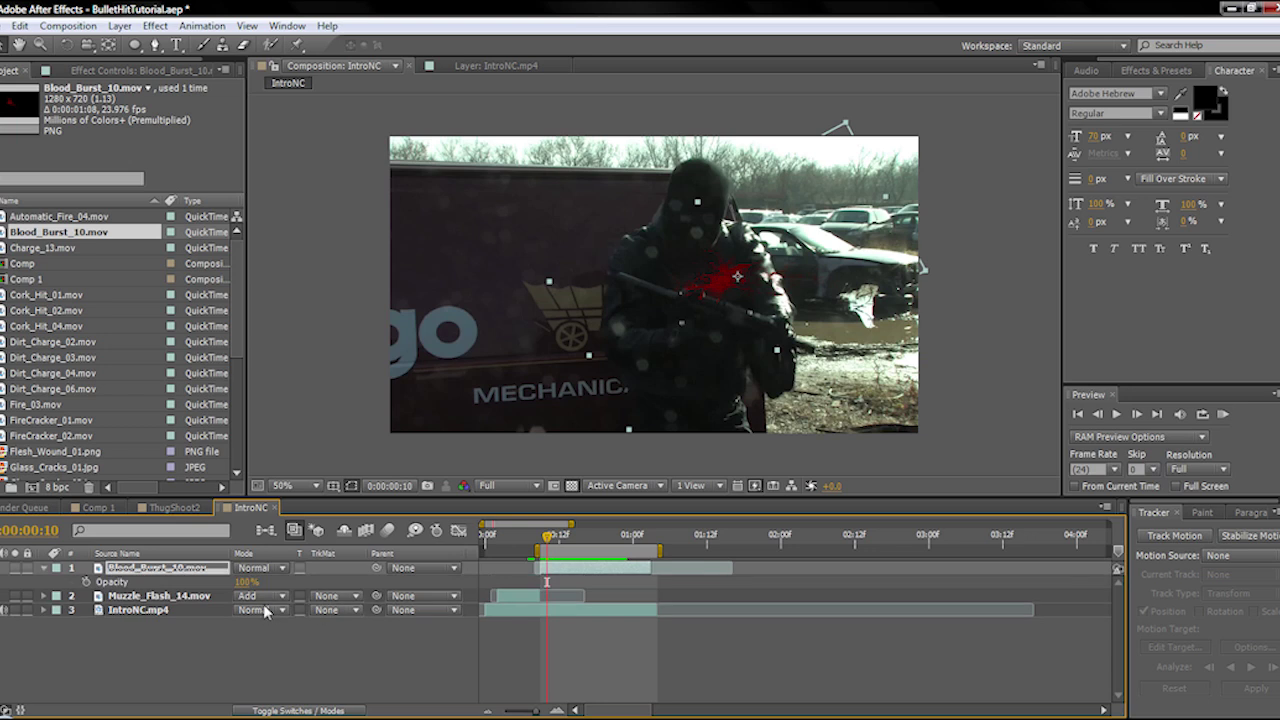
key("alt+shift+t")
mouse_move(547, 541)
left_mouse_down()
mouse_move(568, 541)
mouse_move(540, 541)
left_mouse_up()
Step: Add Powder_Hits_01.mov as the top layer, shrunk over the gunman's chest and aligned with the blood burst's start, and preview it
scroll(120, 340, "down", 2)
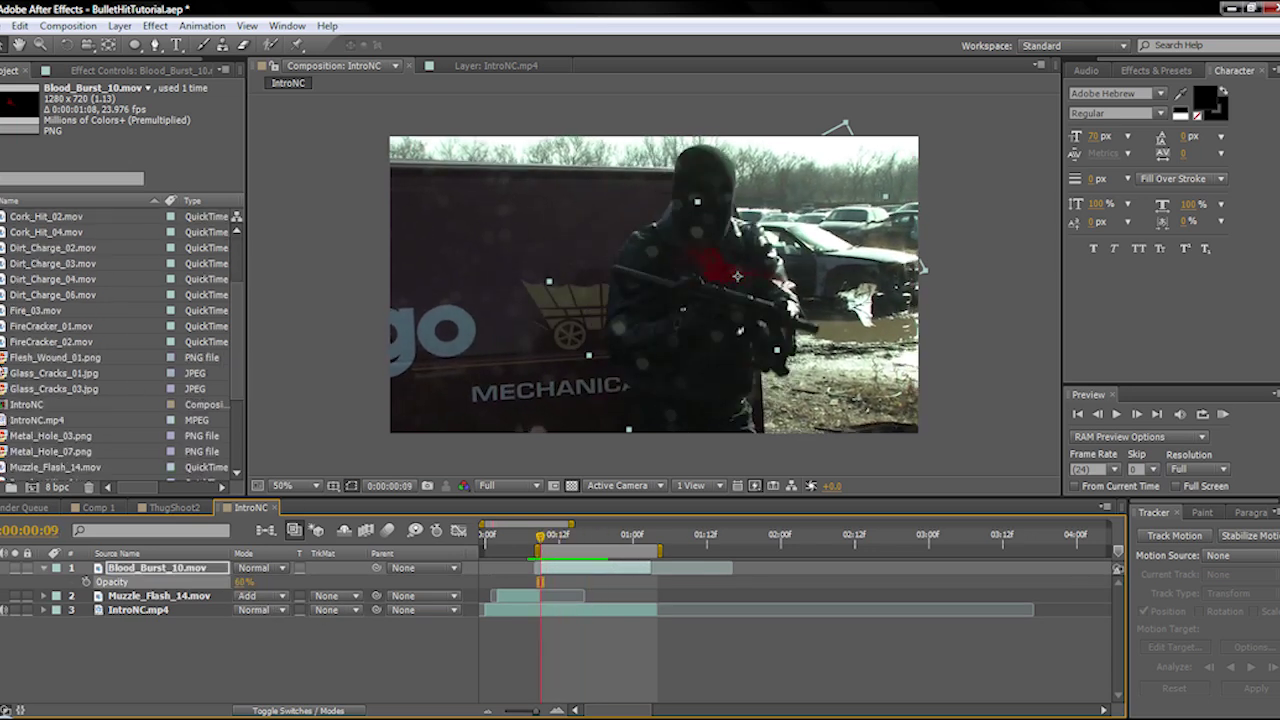
scroll(120, 340, "up", 2)
scroll(10, 346, "down", 3)
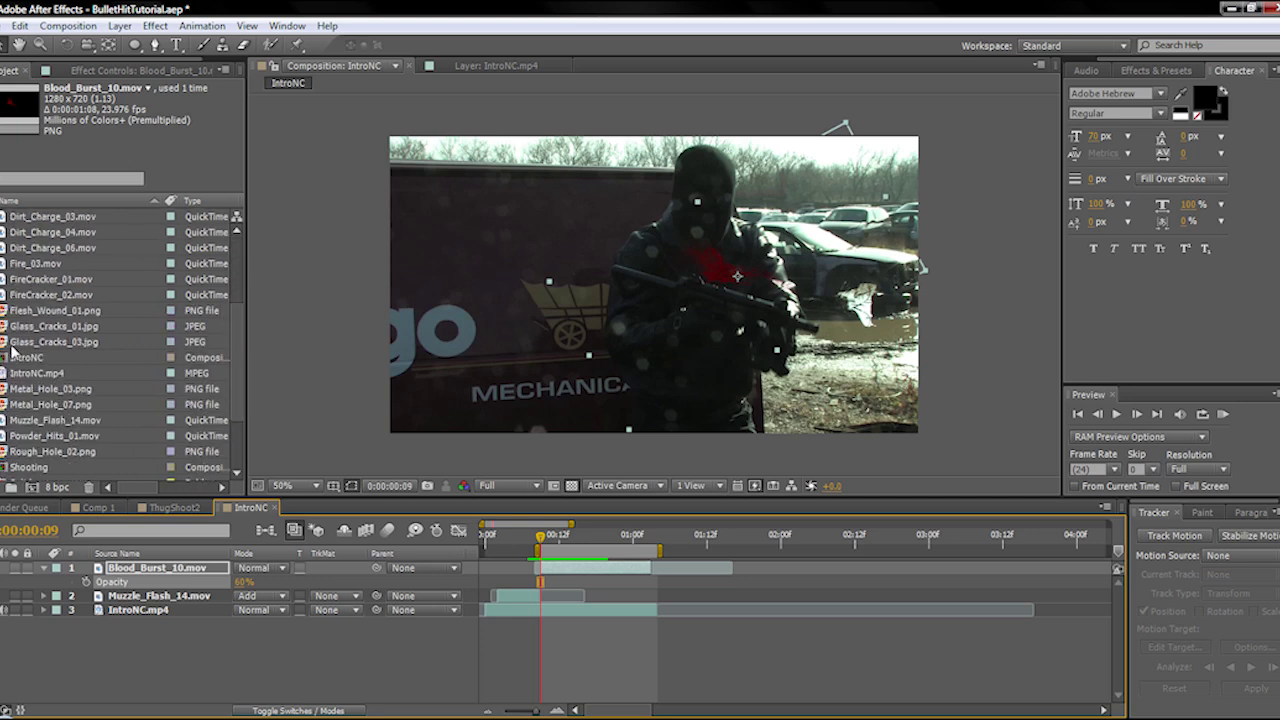
left_click_drag(4, 436, 735, 275)
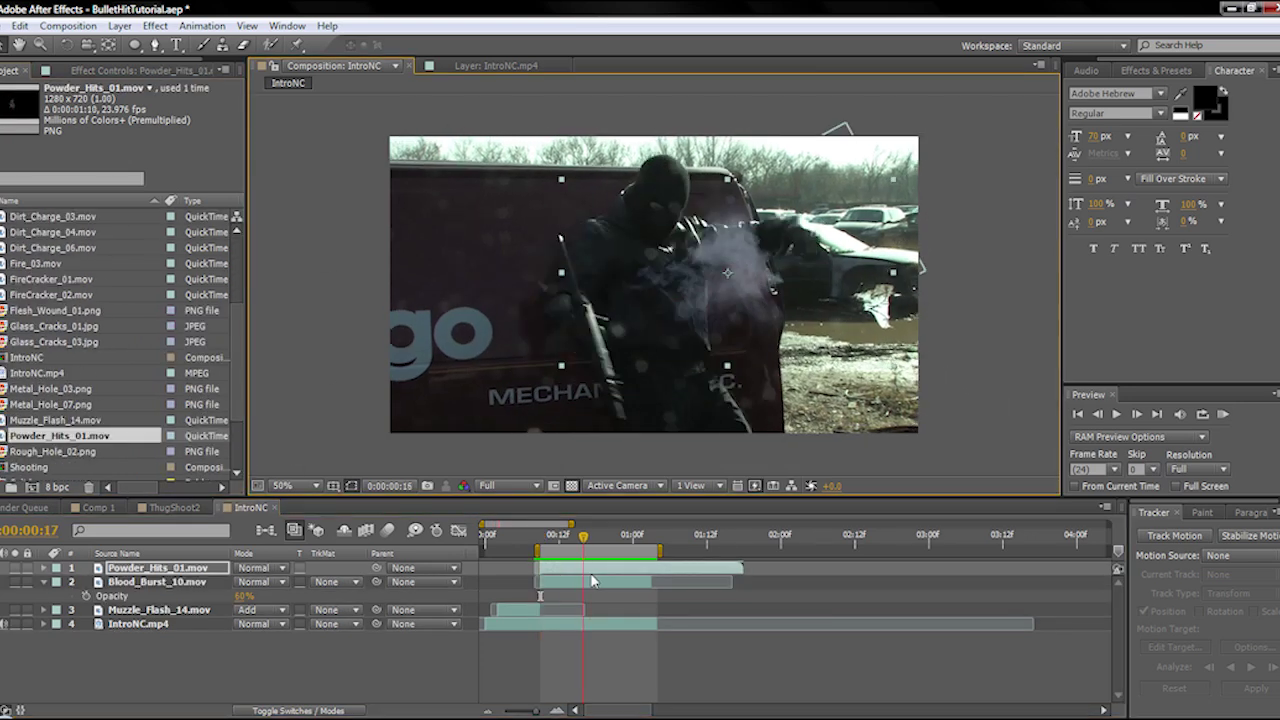
key("space")
key("space")
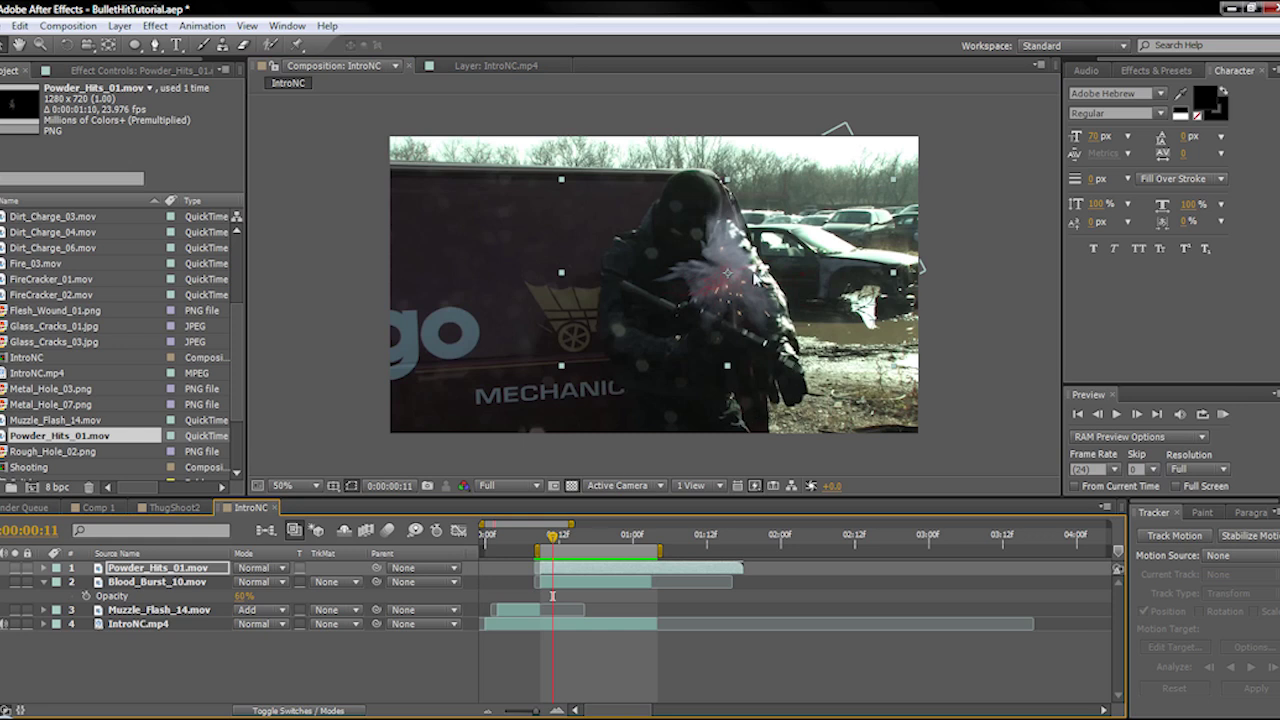
Step: Apply a colorized Hue/Saturation effect to Powder_Hits_01.mov with hue 0, saturation 84 and lightness -43
left_click(119, 26)
mouse_move(154, 26)
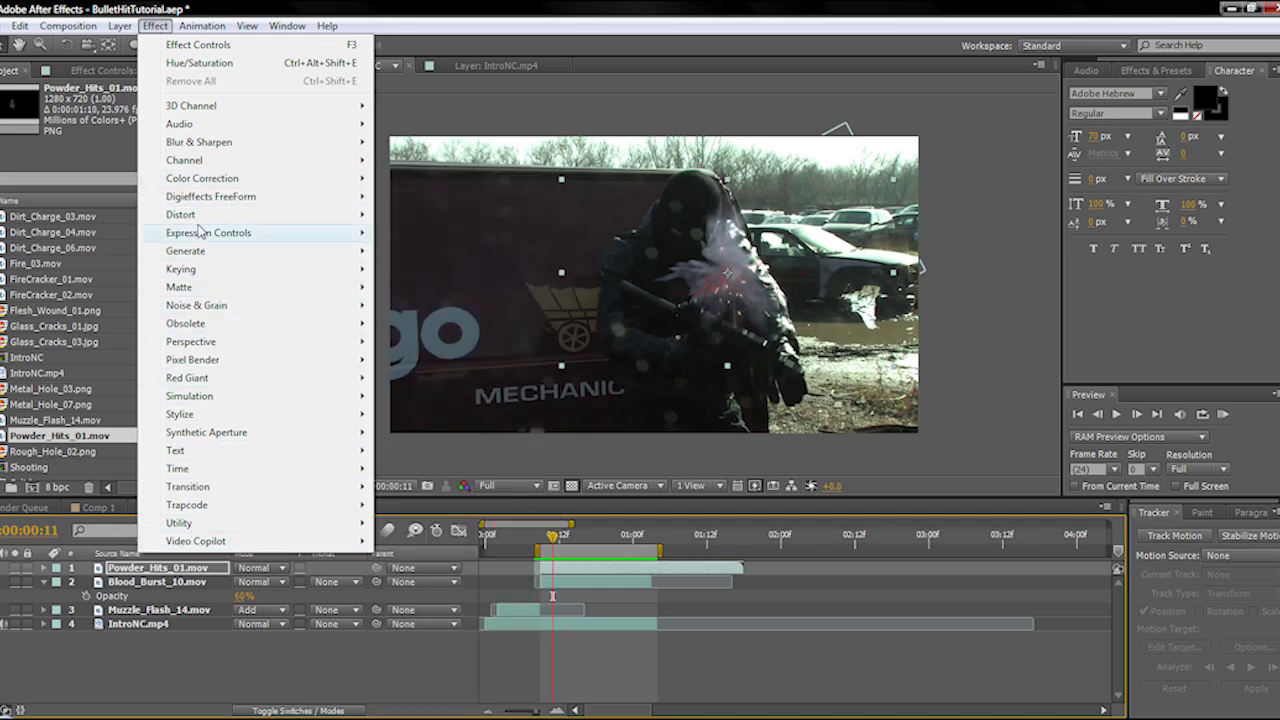
left_click(199, 62)
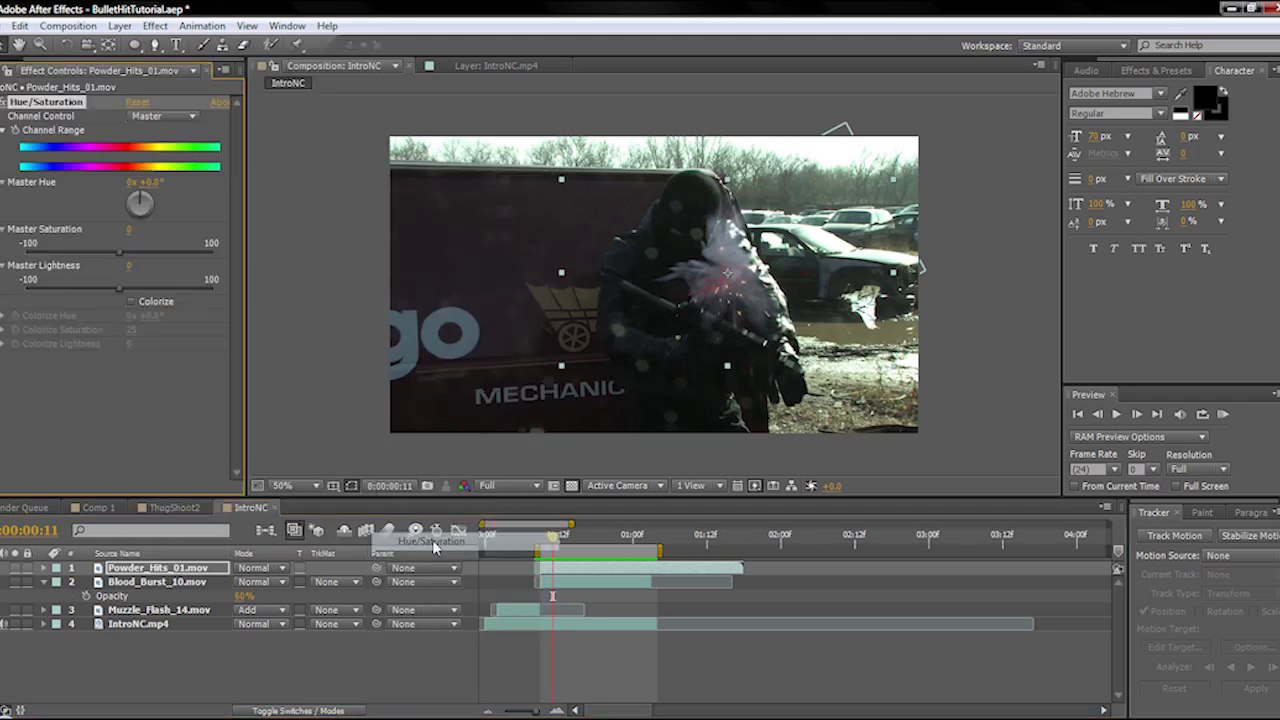
left_click(131, 301)
left_click_drag(146, 327, 170, 327)
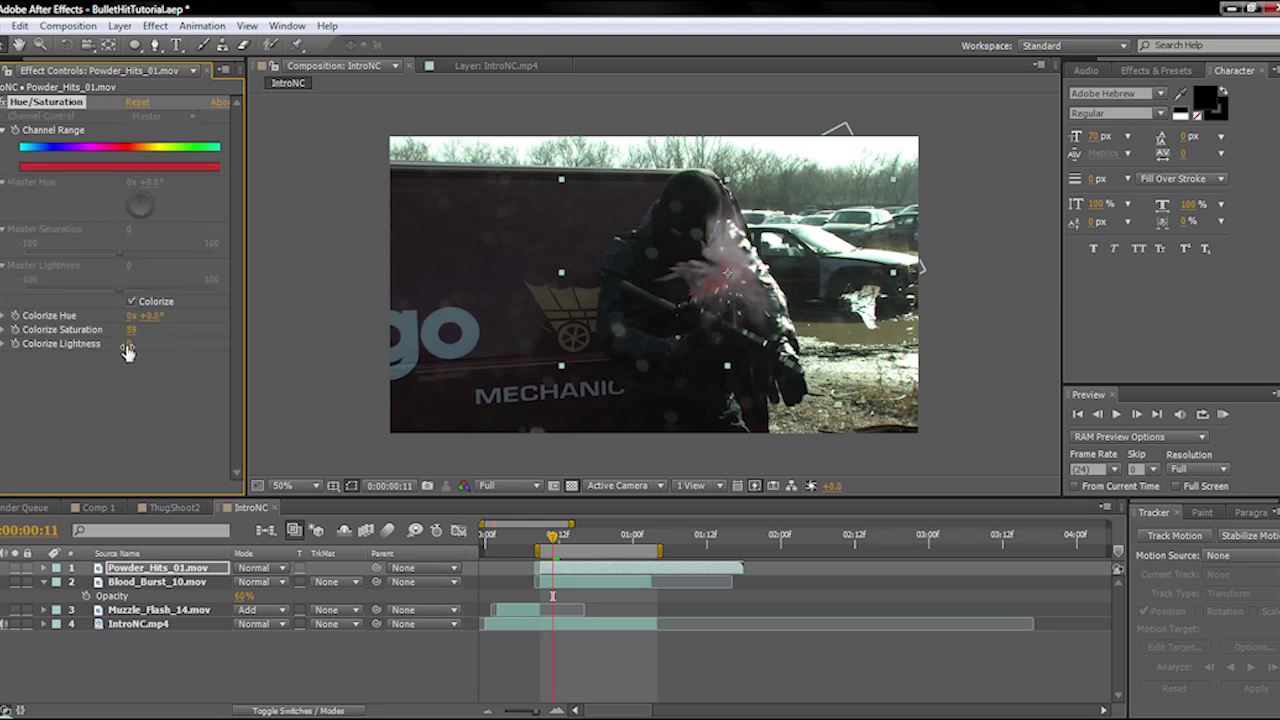
left_click_drag(129, 344, 96, 348)
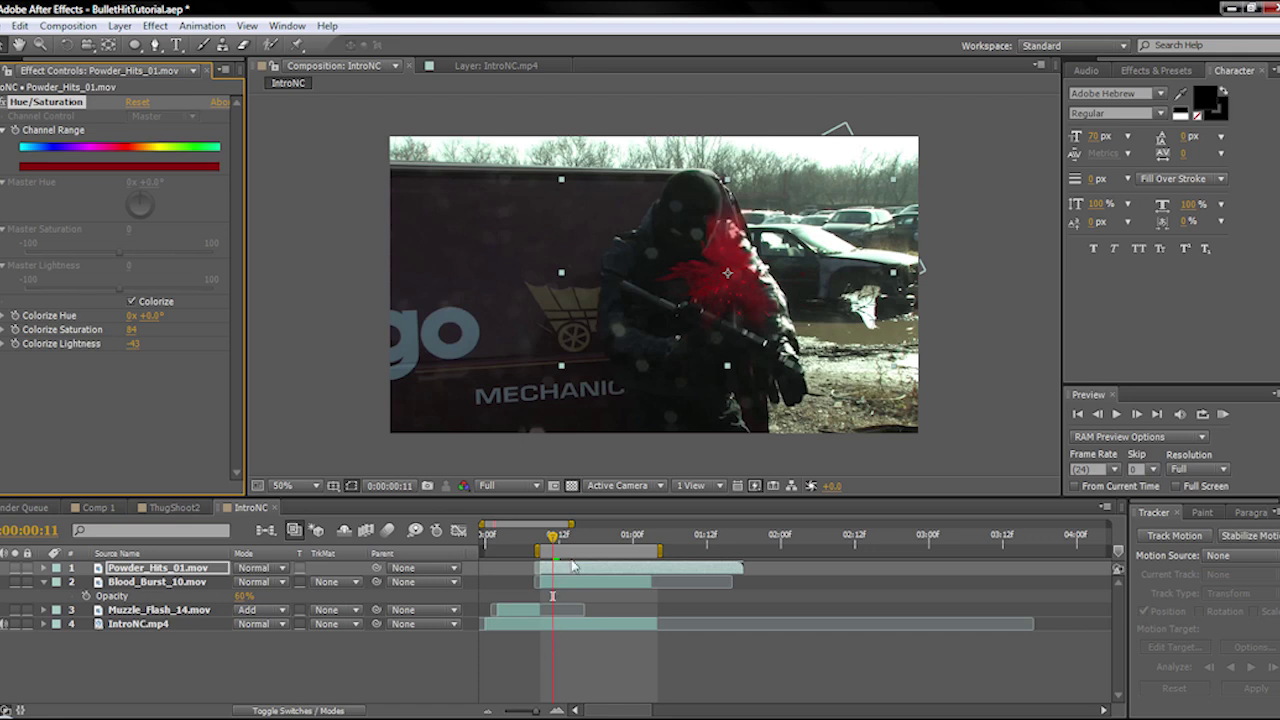
Step: Set the opacity of the Powder_Hits_01.mov layer to 61%, check it at 0:00:00:09, and collapse the layer properties
key("t")
left_click_drag(255, 586, 238, 581)
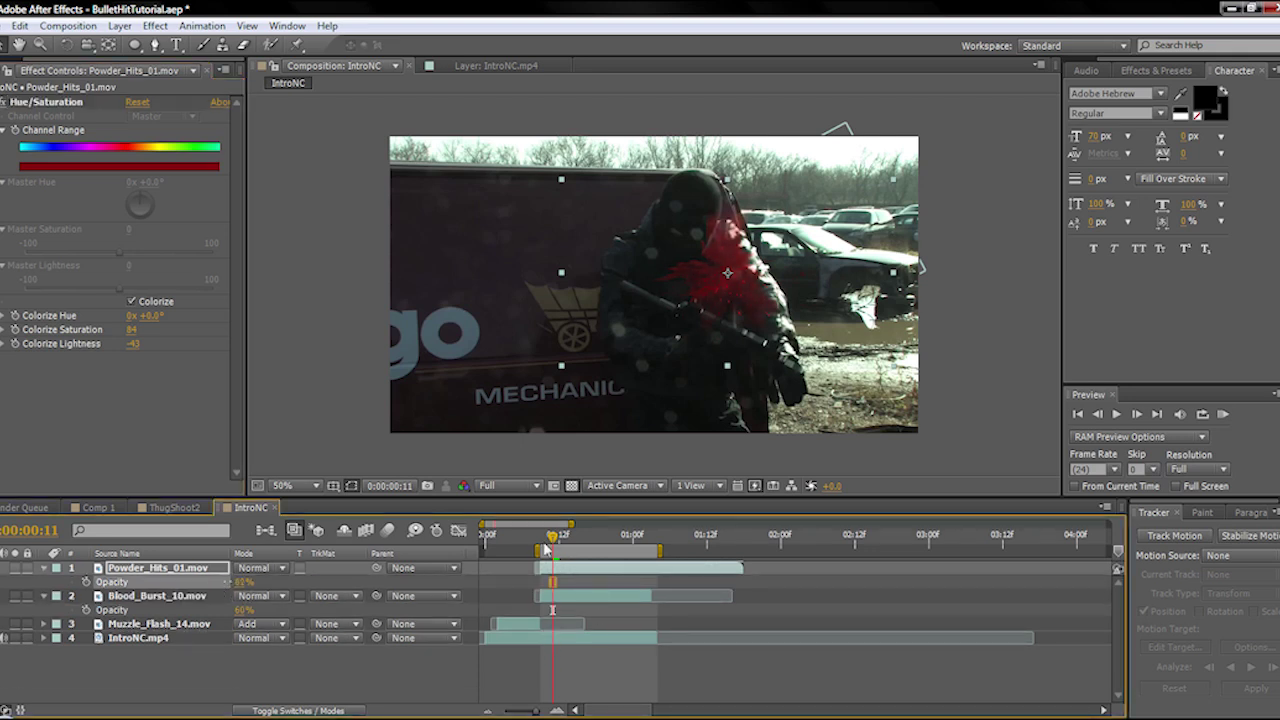
mouse_move(546, 549)
left_mouse_down()
mouse_move(495, 550)
mouse_move(607, 567)
mouse_move(540, 570)
left_mouse_up()
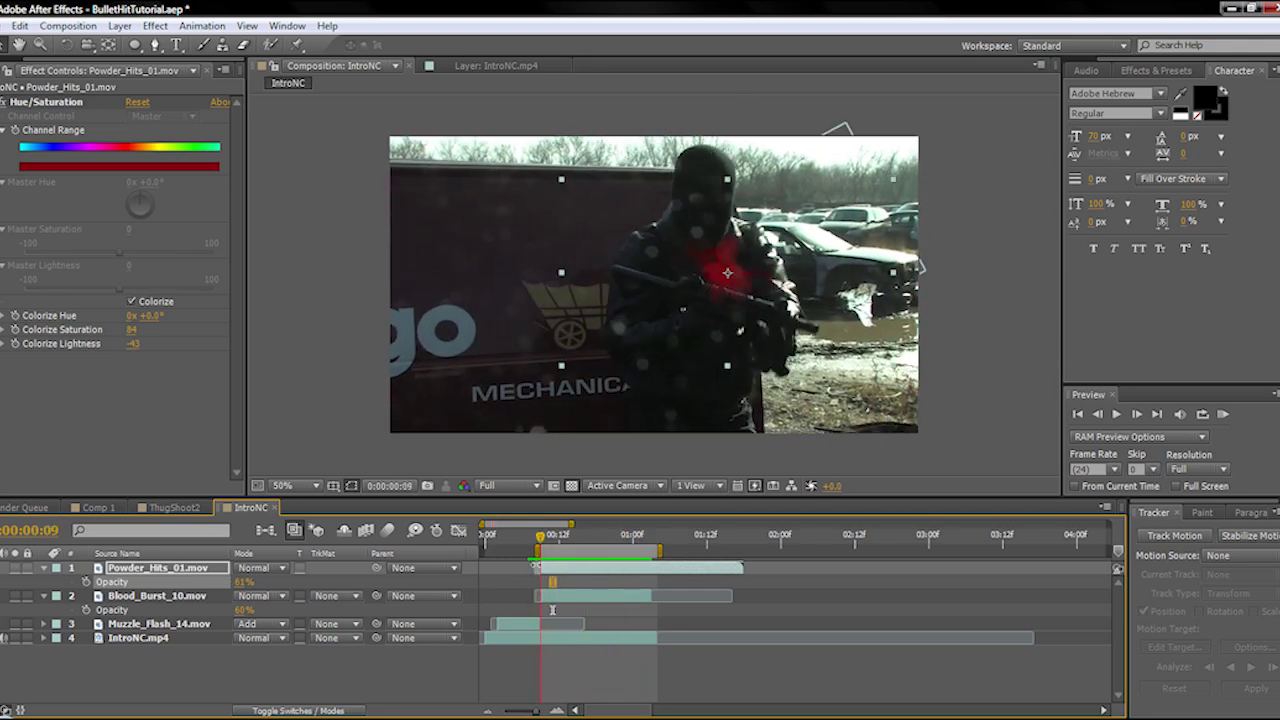
left_click(43, 596)
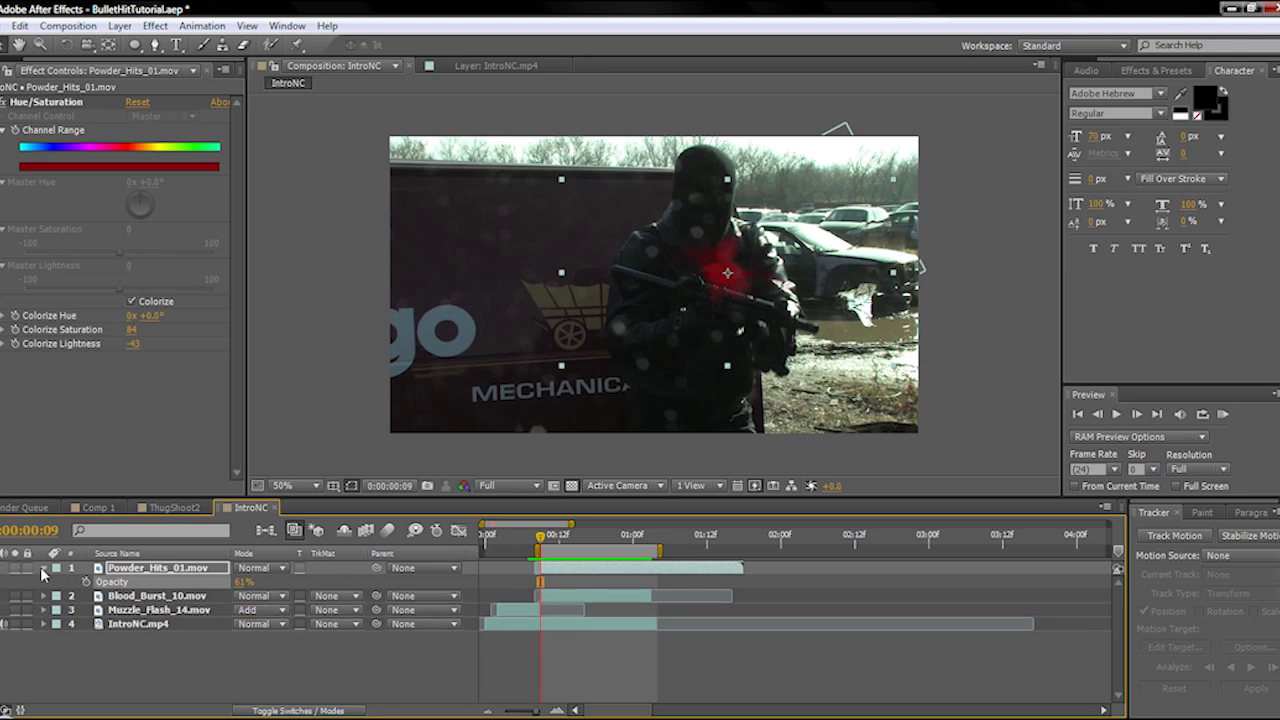
left_click(43, 573)
Step: Add Cork_Hit_01.mov as the top layer, starting at 0:00:00:09 and shrunk onto the hit on the gunman's chest
left_click(7, 71)
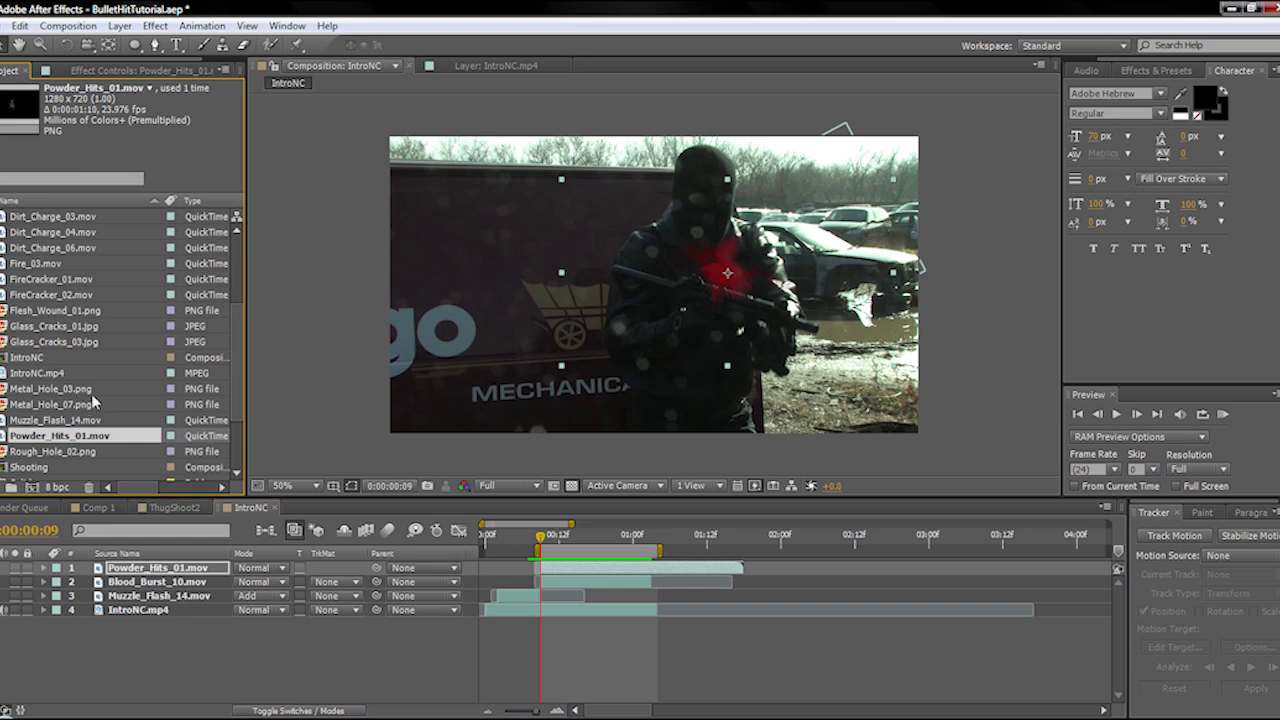
scroll(93, 401, "up", 3)
left_click(4, 295)
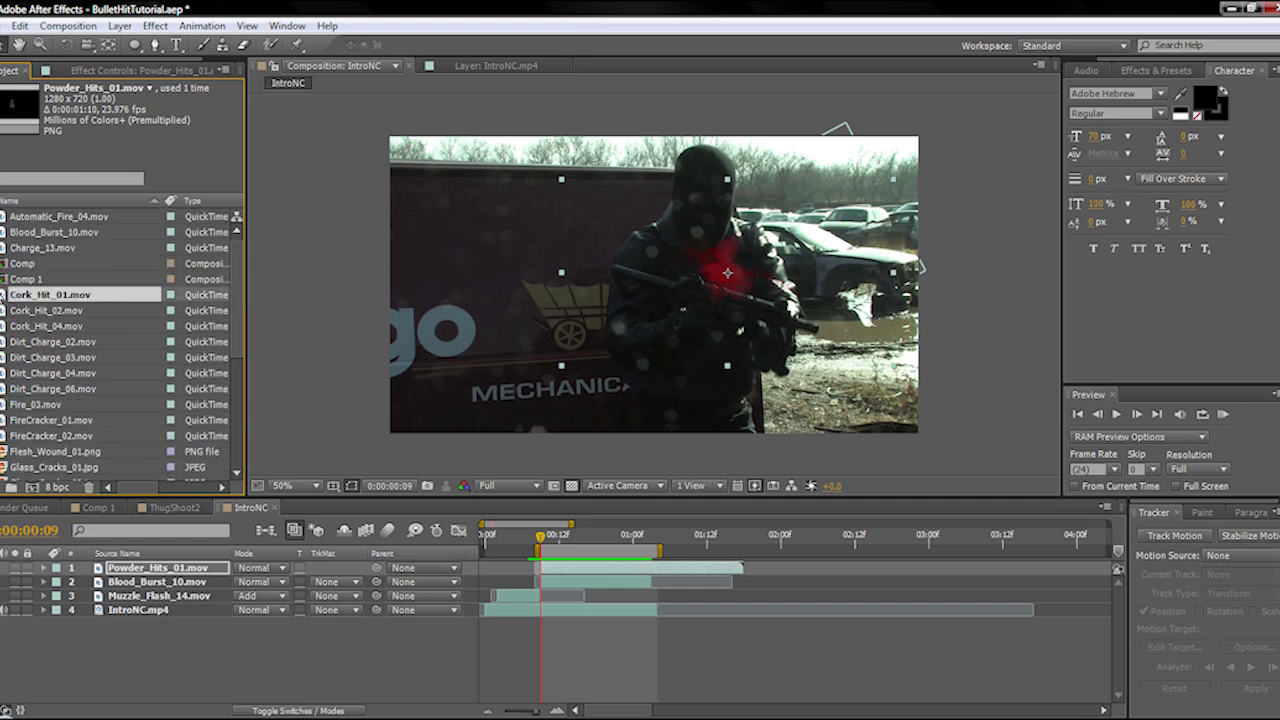
left_click_drag(30, 295, 632, 316)
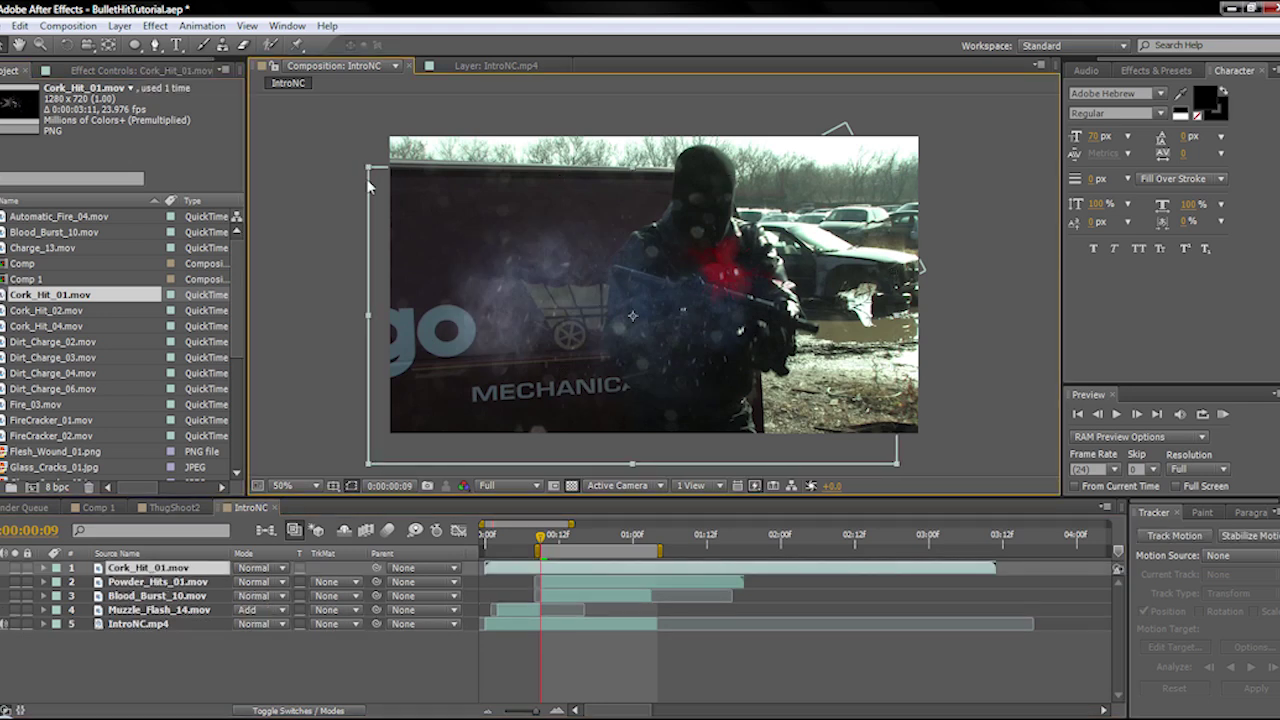
left_click_drag(369, 174, 421, 198)
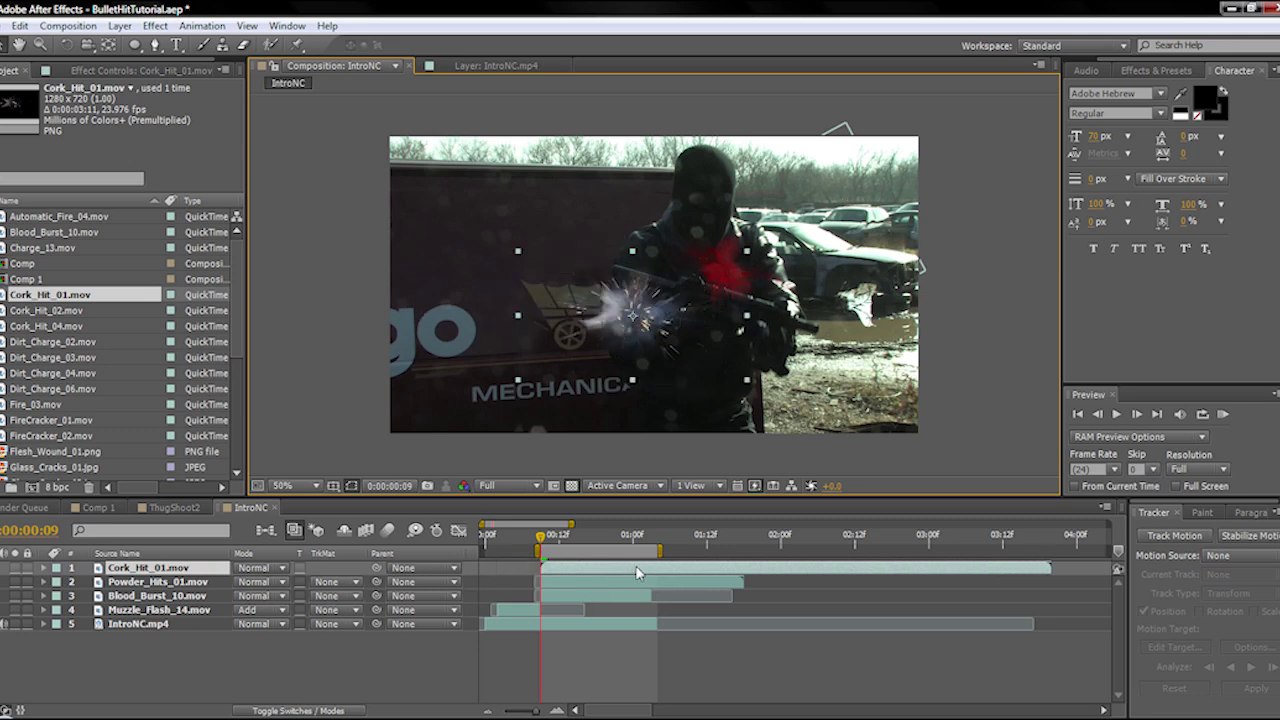
left_click_drag(604, 571, 634, 571)
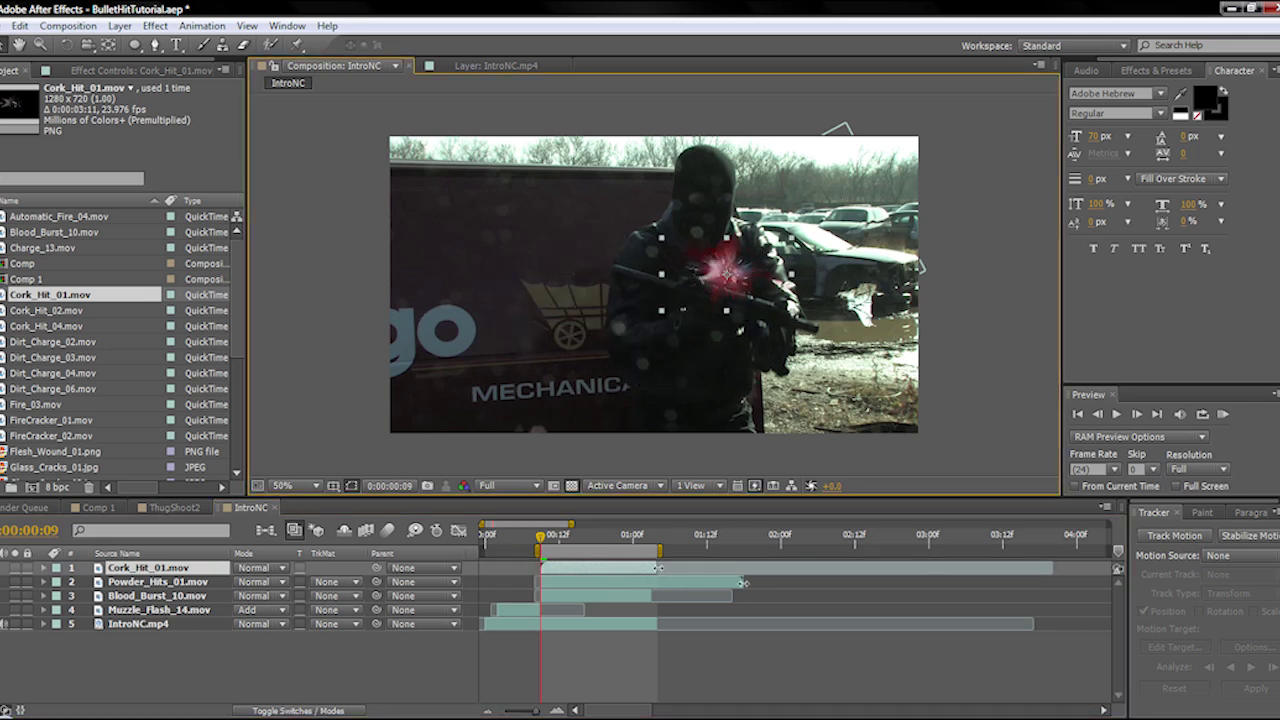
Step: Trim Powder_Hits_01.mov to end with the IntroNC.mp4 clip and shift the Cork_Hit_01.mov layer one frame earlier
left_click(705, 582)
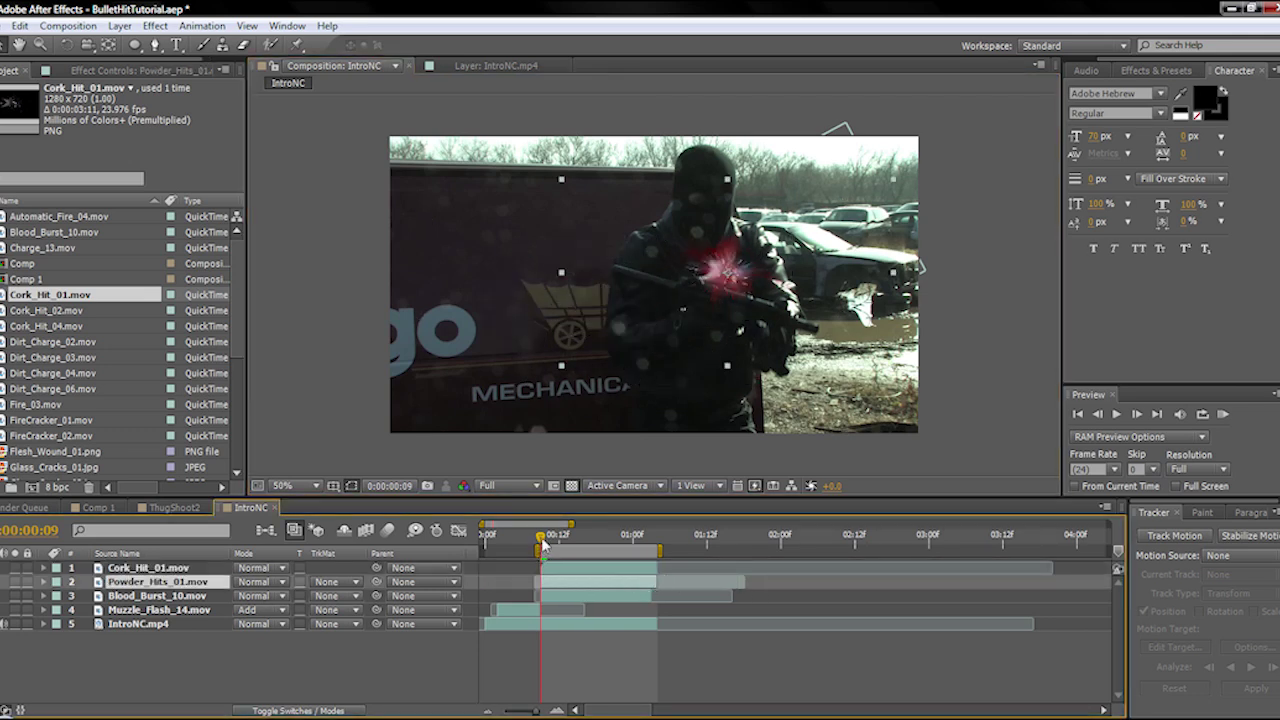
mouse_move(541, 541)
left_mouse_down()
mouse_move(580, 545)
mouse_move(543, 553)
left_mouse_up()
left_click(543, 567)
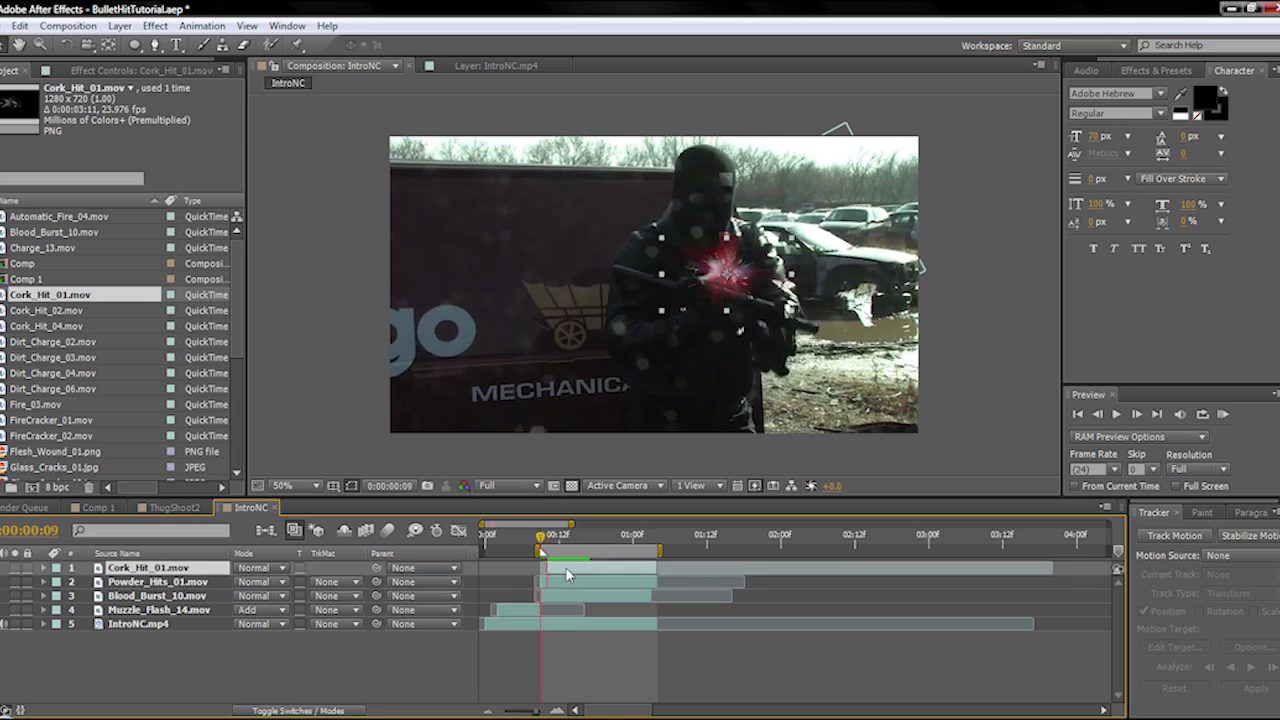
key("Page_Down")
mouse_move(557, 537)
left_mouse_down()
mouse_move(535, 540)
mouse_move(600, 551)
mouse_move(545, 552)
mouse_move(558, 552)
left_mouse_up()
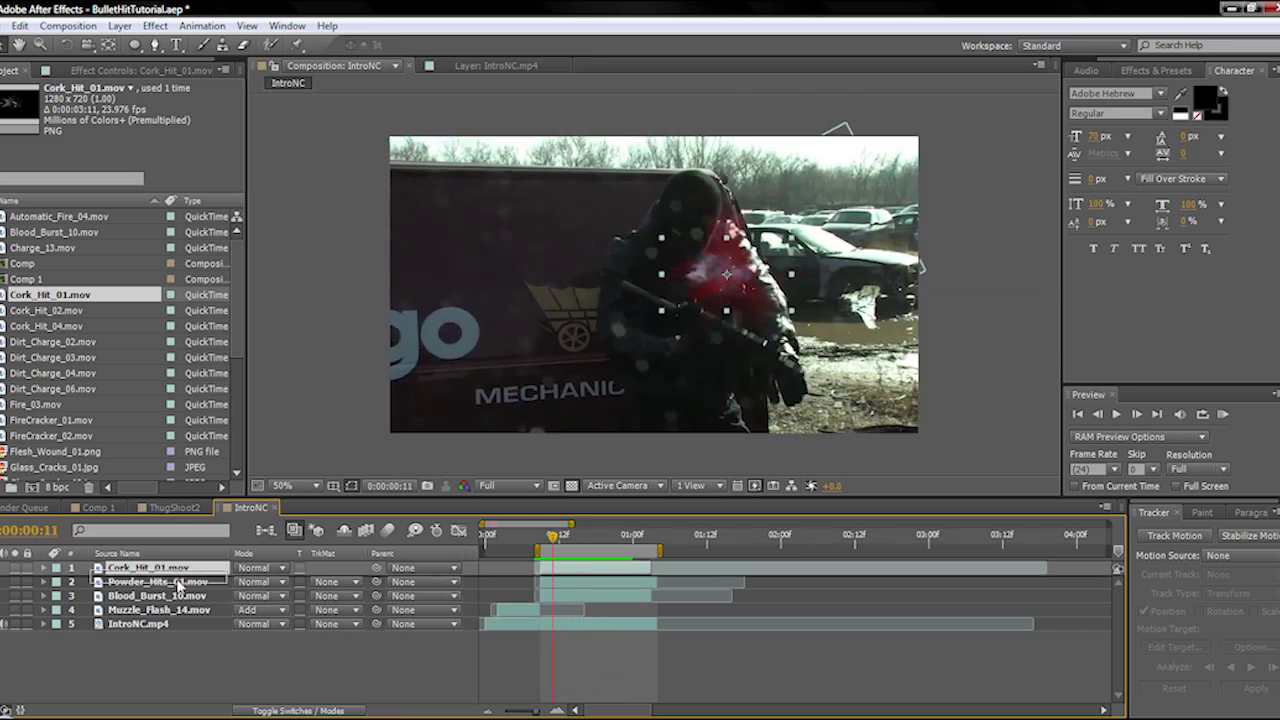
Step: Move the Cork_Hit_01.mov layer below Powder_Hits_01.mov and set its opacity to 52%
left_click_drag(557, 543, 622, 558)
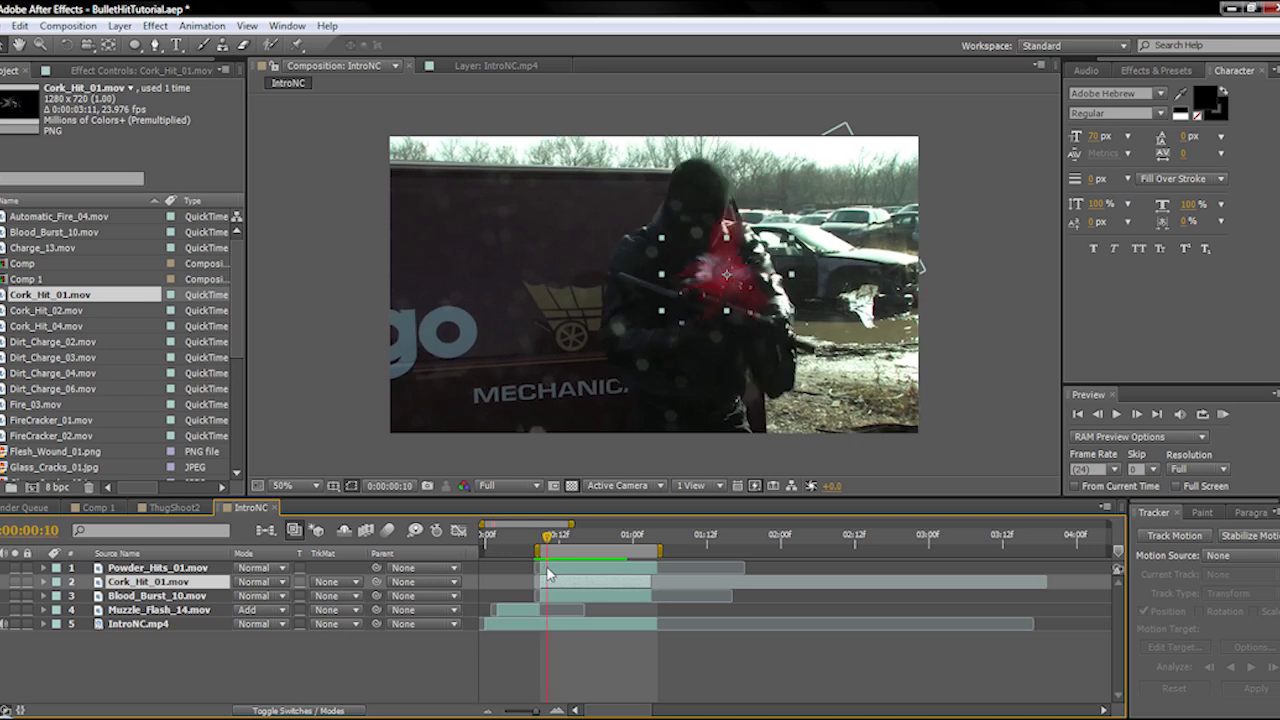
key("Page_Up")
key("t")
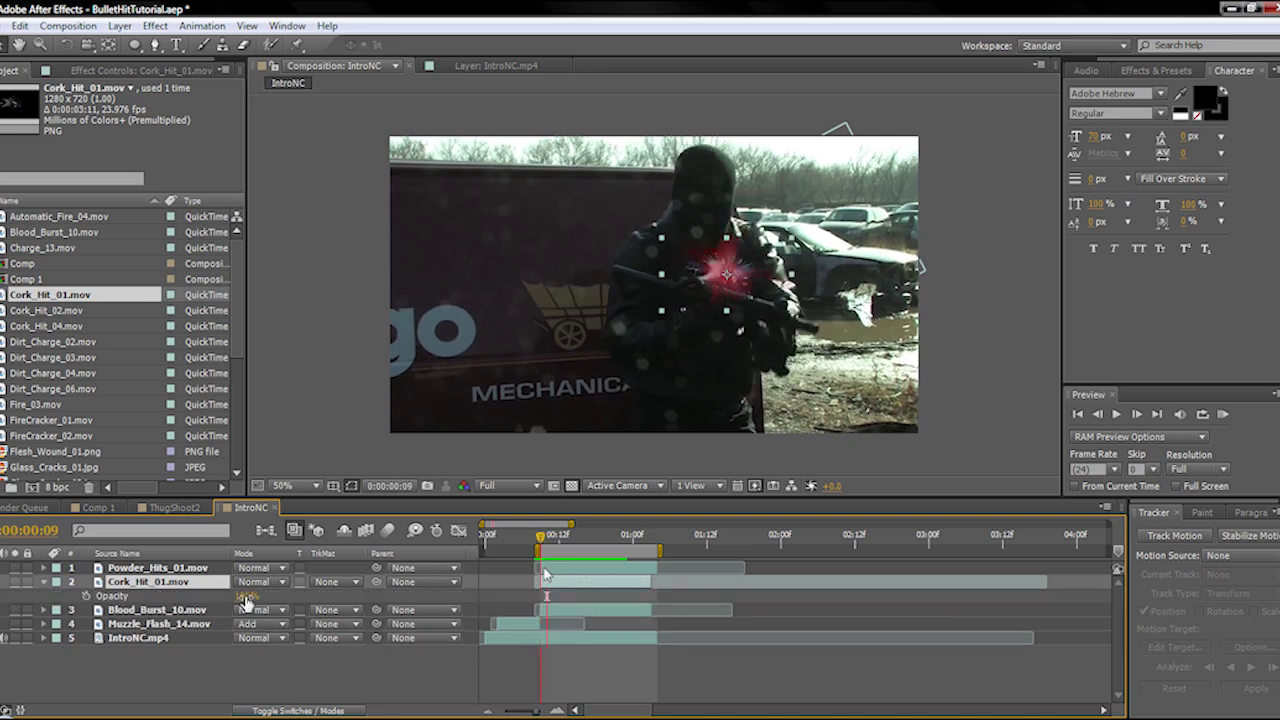
key("Page_Down")
mouse_move(540, 544)
left_mouse_down()
mouse_move(650, 546)
mouse_move(540, 540)
mouse_move(625, 558)
mouse_move(540, 550)
left_mouse_up()
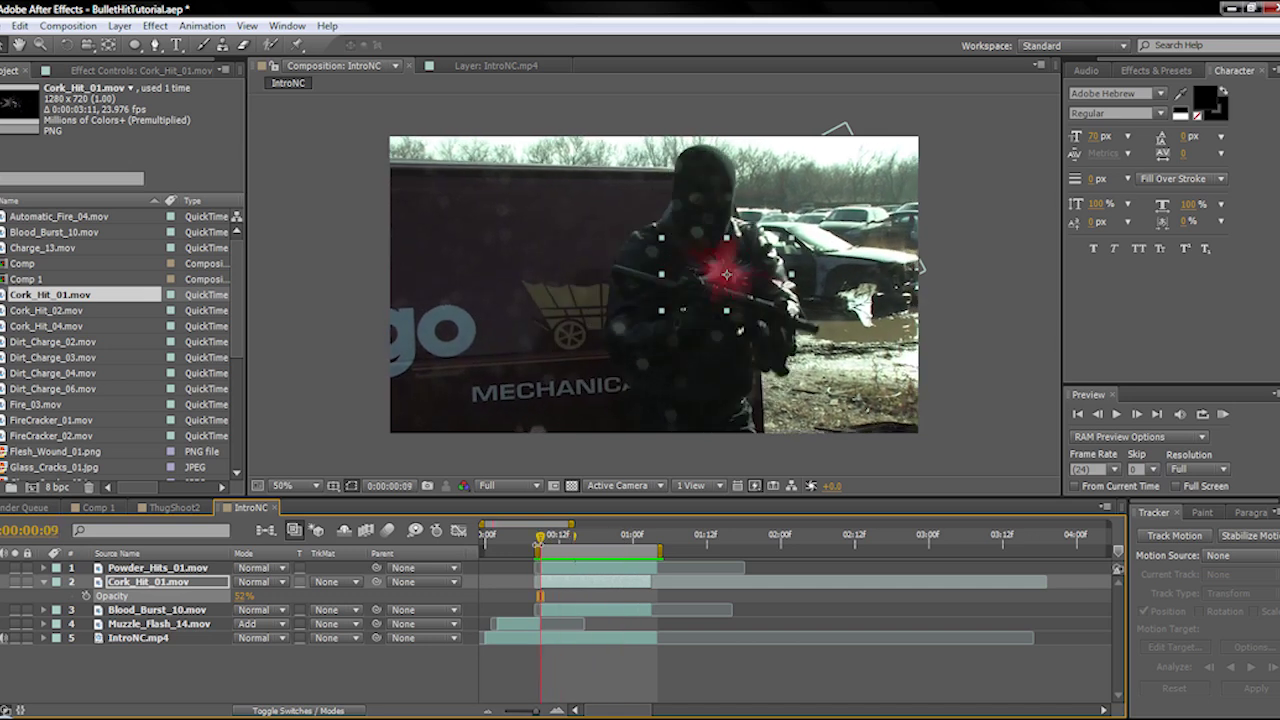